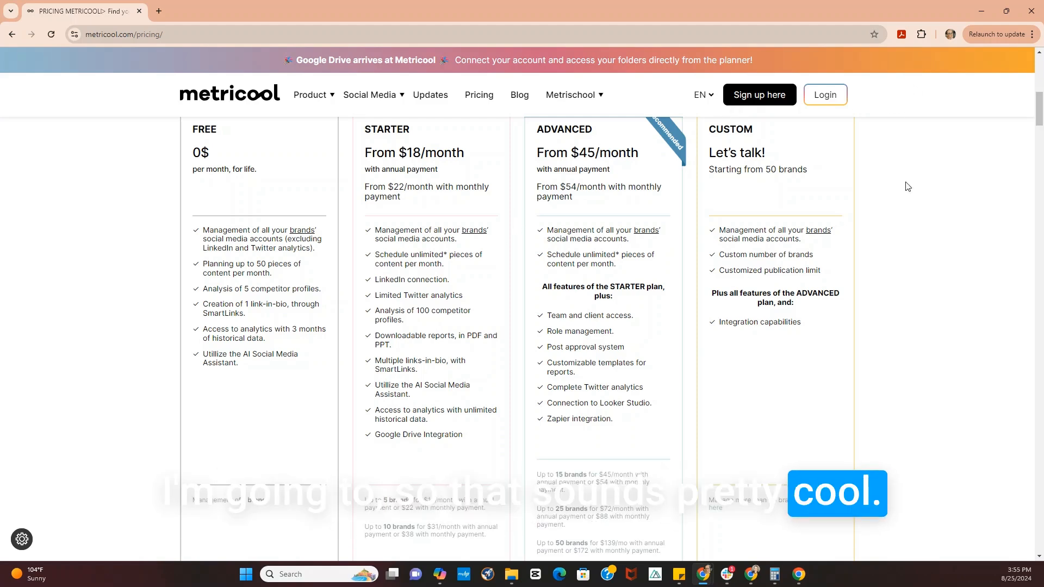
# - Log in to the account and examine the Pinterest analytics, including growth, impressions, interactions and individual pin performance
pyautogui.click(829, 99)
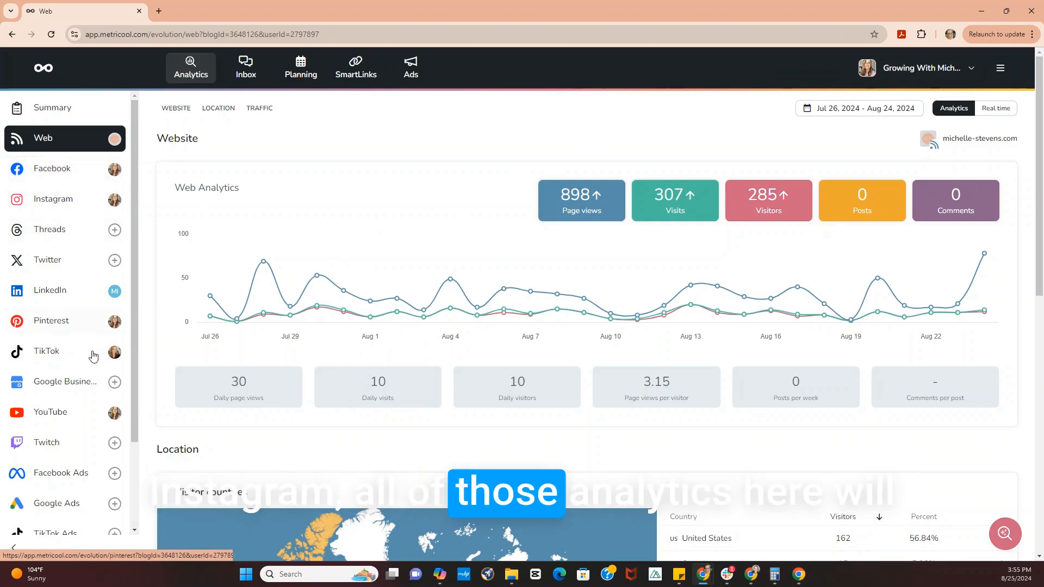
pyautogui.click(65, 323)
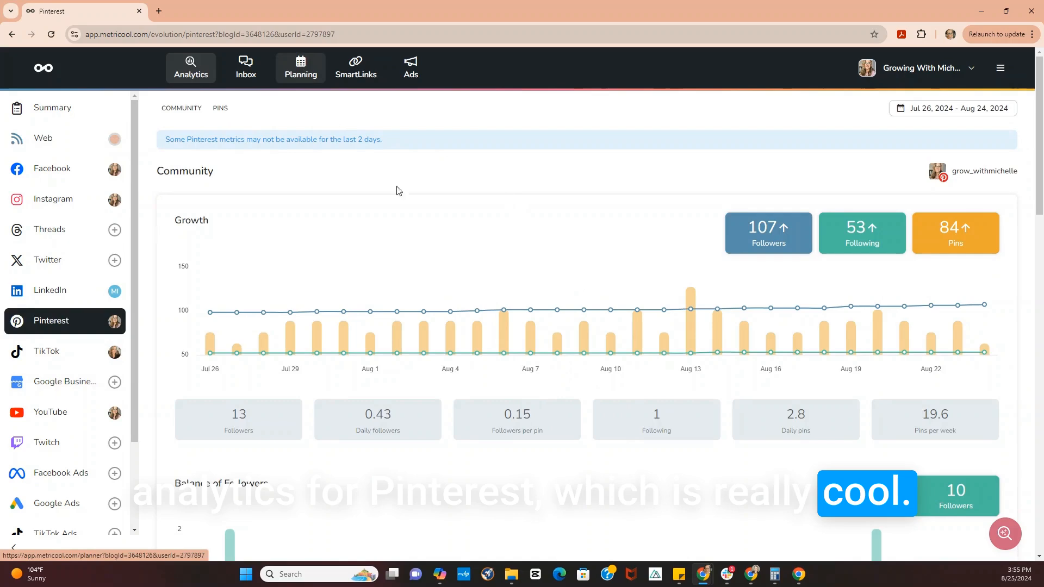
pyautogui.scroll(-20, 576, 341)
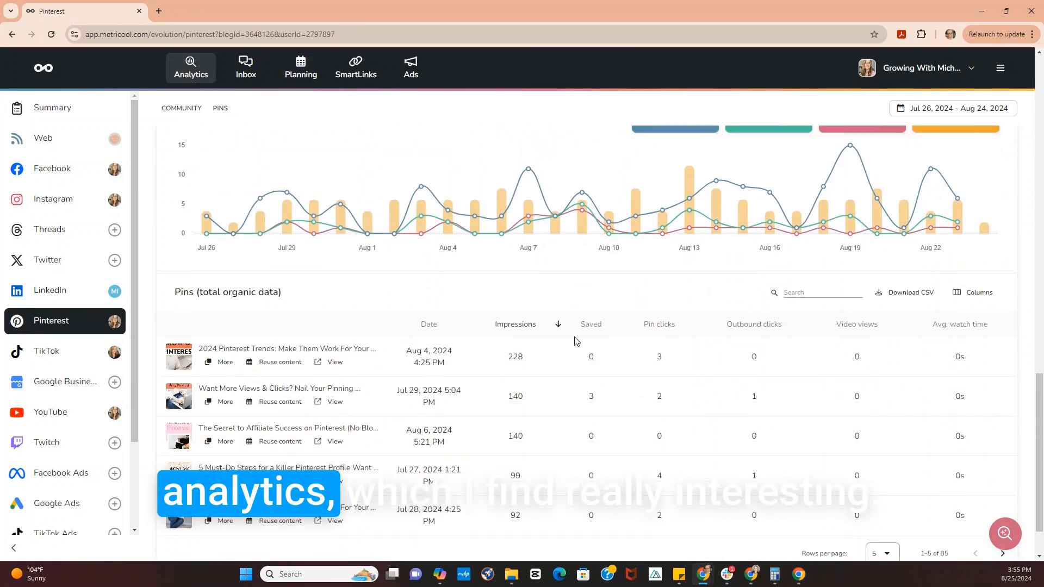
pyautogui.scroll(1, 576, 341)
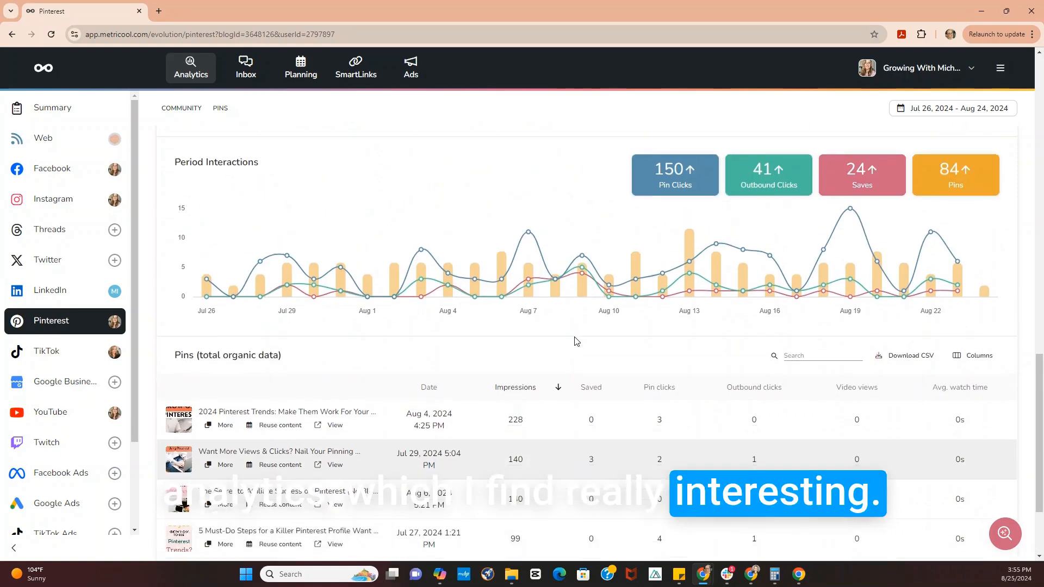
pyautogui.scroll(7, 576, 341)
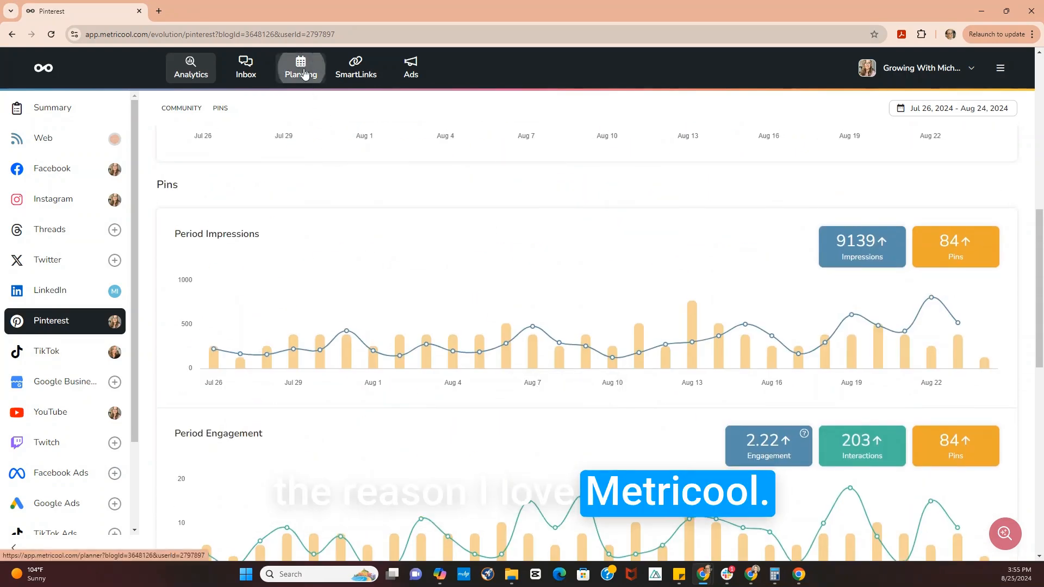
# - Create a new Pinterest post in the planning calendar and paste the description about five simple profile optimization tips, including its hashtags
pyautogui.click(303, 70)
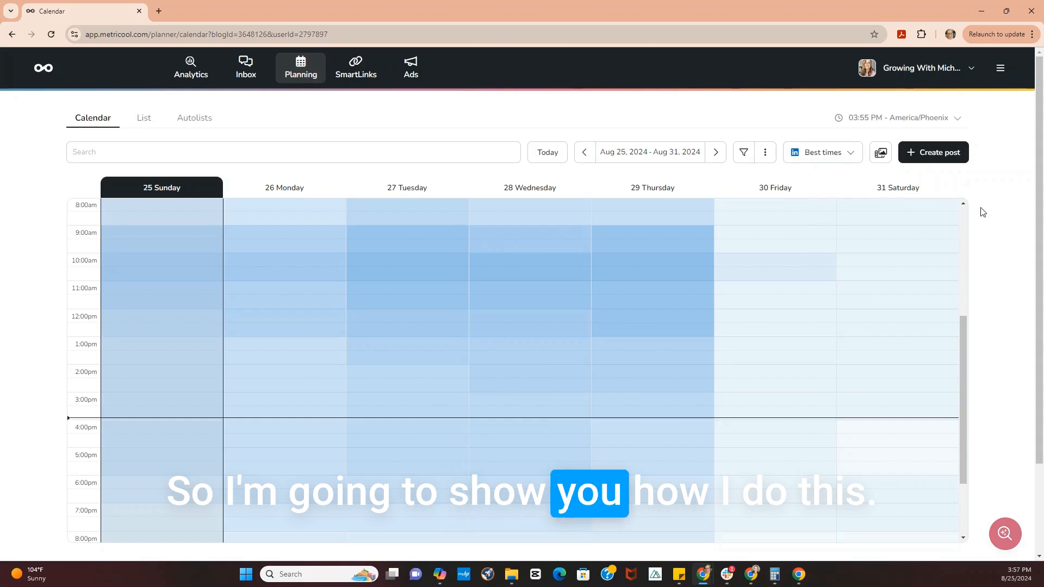
pyautogui.click(952, 158)
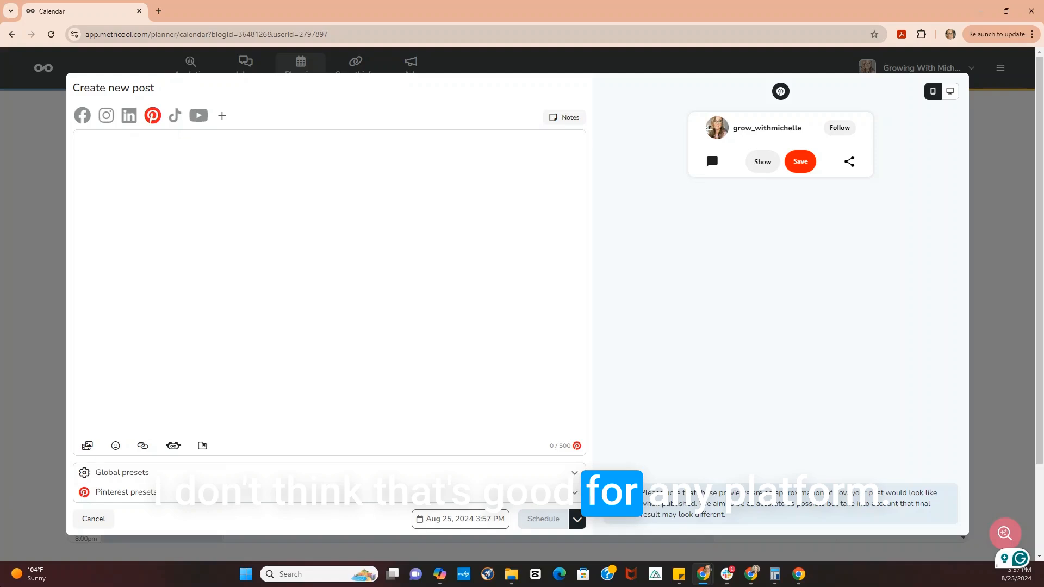
pyautogui.write('Are you struggling to get your Pinterest profile noticed by potential clients or customers? Are you dreaming of earning a passive income through Pinterest? By implementing these 5 simple profile optimization tips, you can transform your Pinterest presence into a lead-generating, sales-boosting powerhouse. Strategically use Pinterest keywords, curate boards that attract your target audience, and leverage your profile to showcase your expertise and offerings.  #PinterestForBusiness #GrowYourBlog')
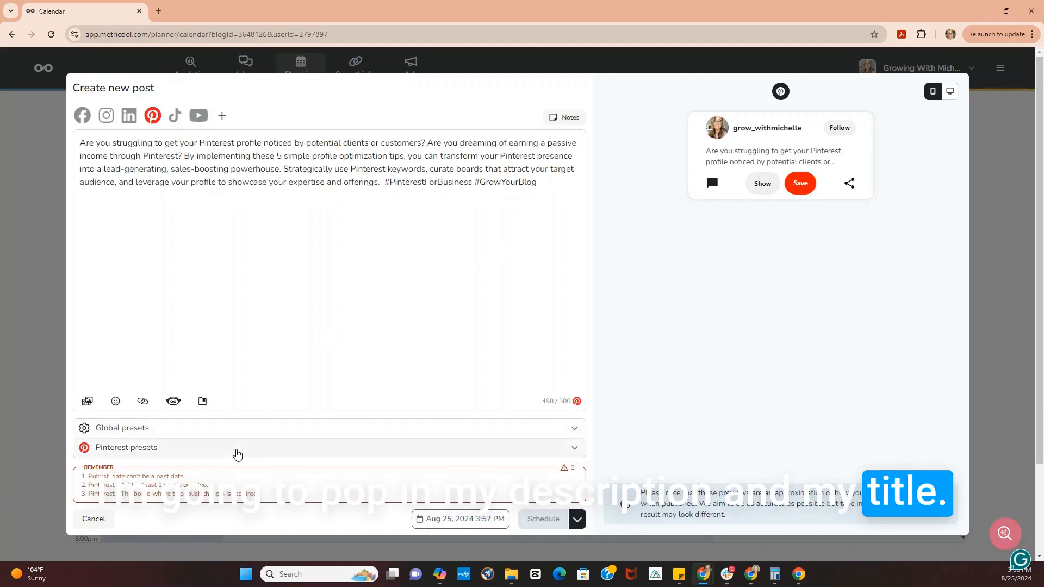
# - Set the pin title to "5 Tips to optimize your Pinterest Profile", add the matching blog post link, and choose the board "Pinterest Marketing for Beginners"
pyautogui.click(238, 448)
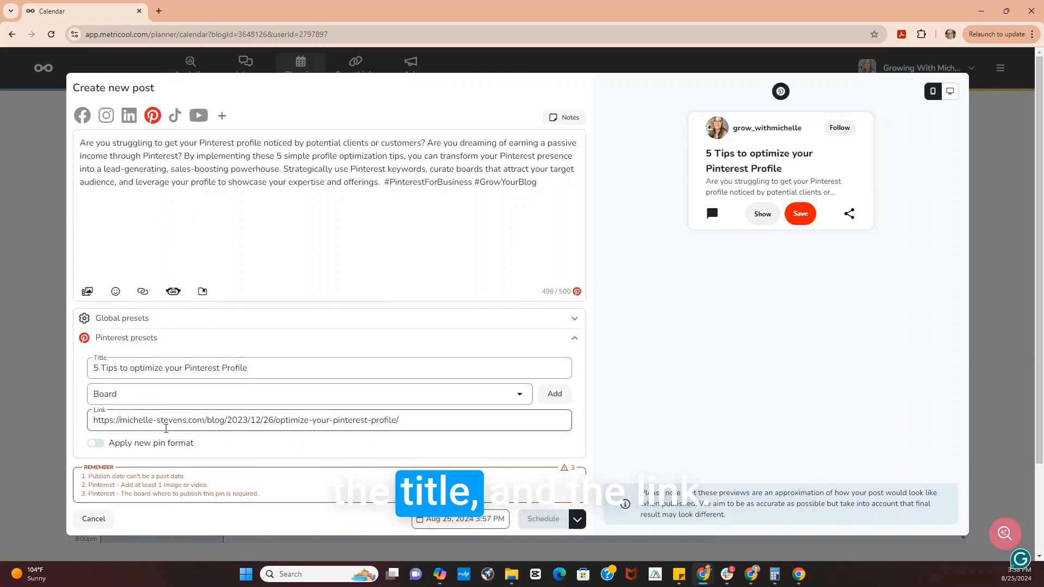
pyautogui.click(438, 395)
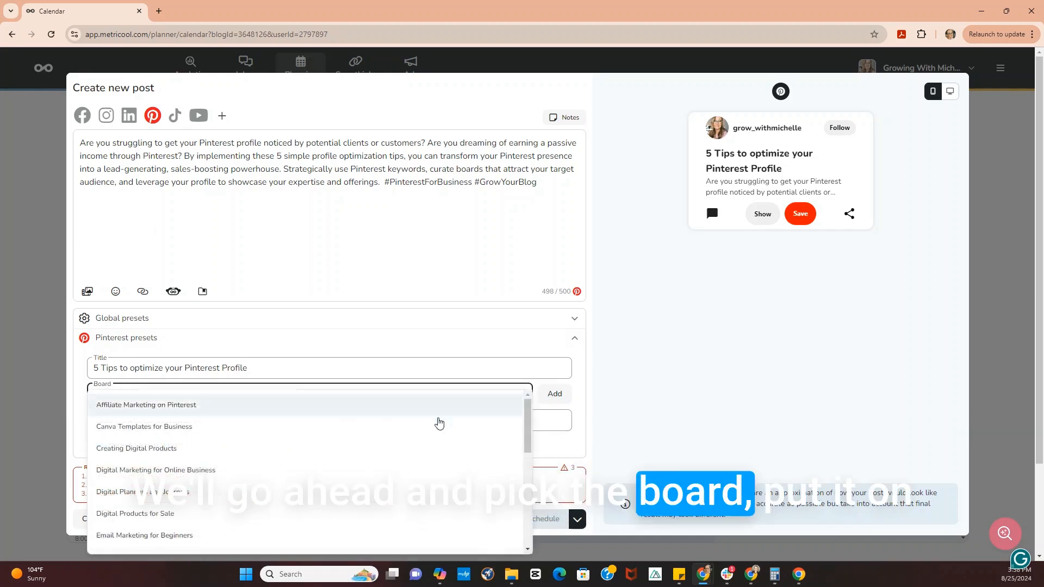
pyautogui.scroll(-3, 401, 446)
pyautogui.click(391, 459)
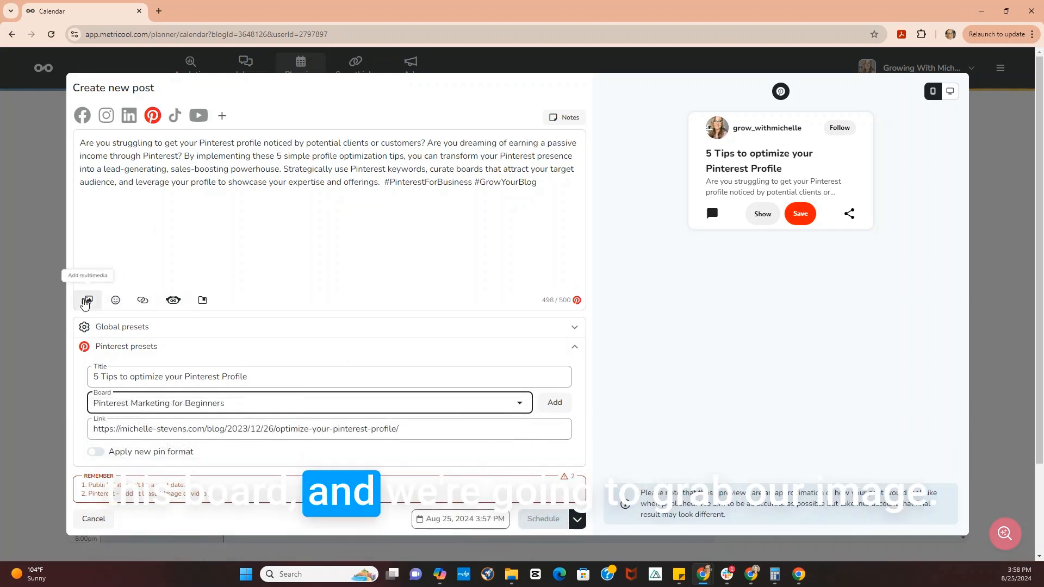
# - Upload the "How to Find Pinterest Keywords for Small Businesses" image from the computer to the post
pyautogui.click(86, 300)
pyautogui.click(133, 153)
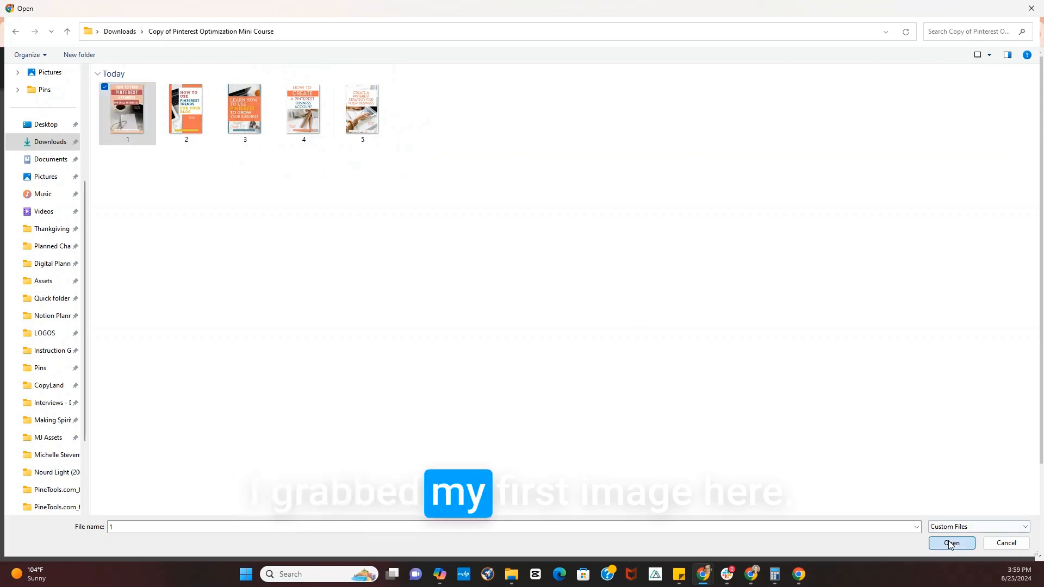
pyautogui.click(949, 540)
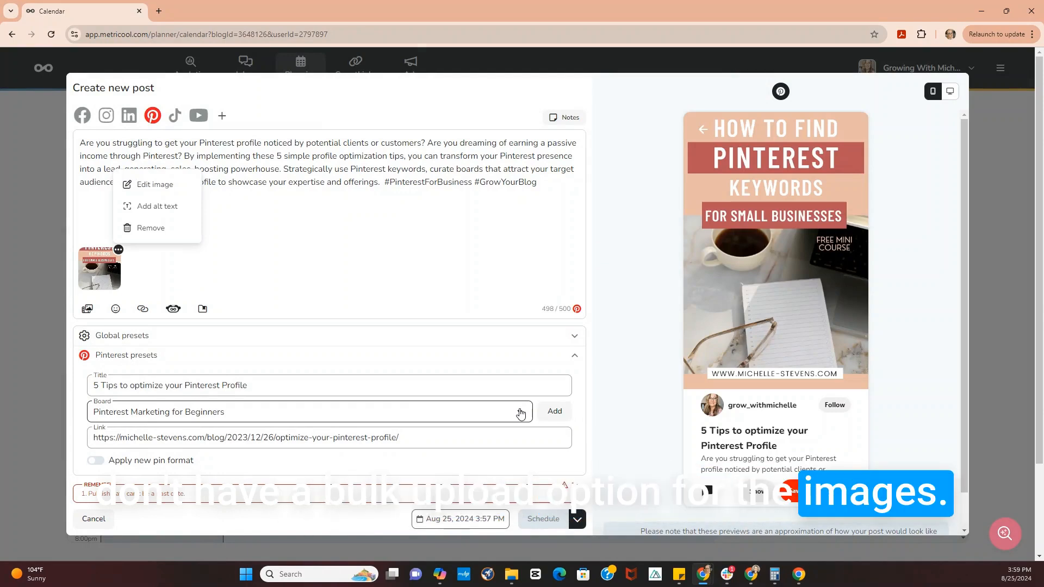
# - Set the publish date to September 1, 2024 and schedule the pin
pyautogui.click(464, 519)
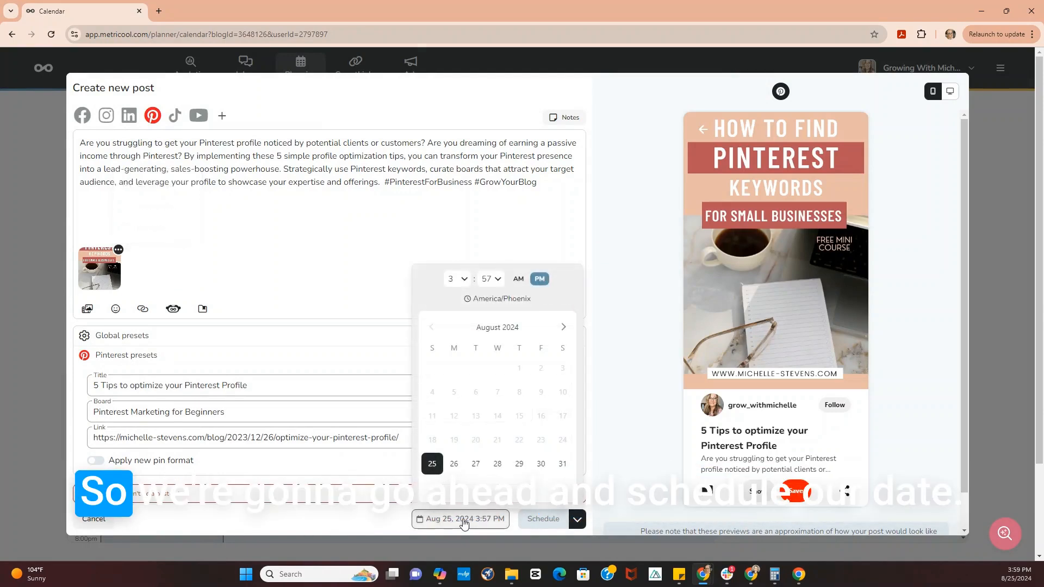
pyautogui.click(564, 327)
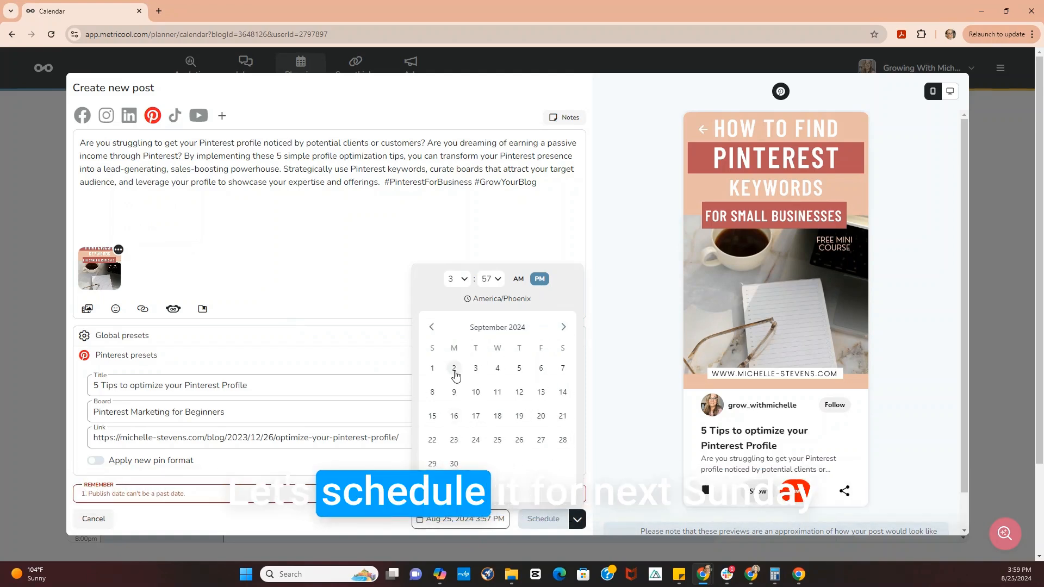
pyautogui.click(432, 370)
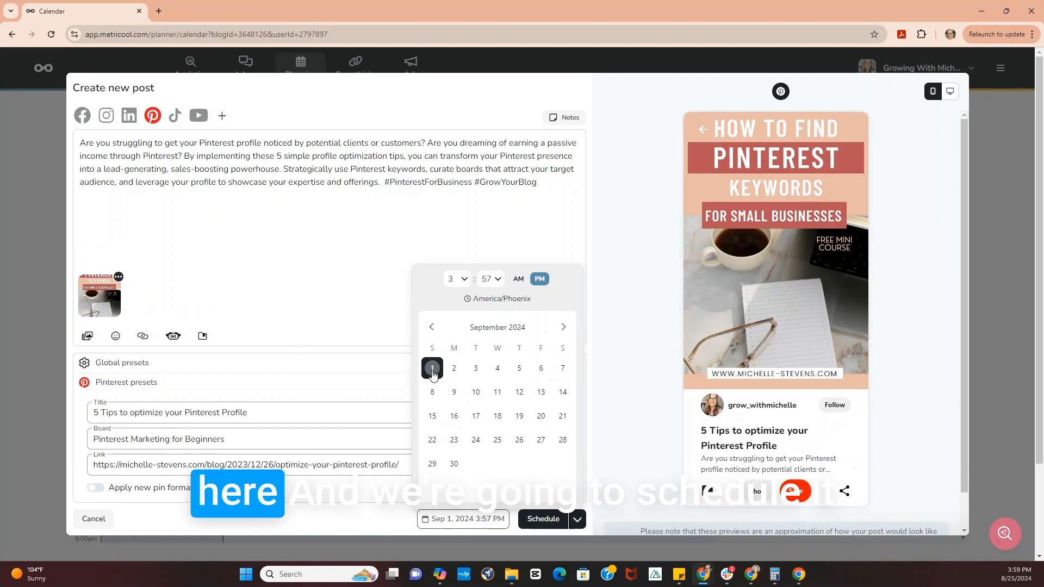
pyautogui.click(191, 271)
pyautogui.click(537, 522)
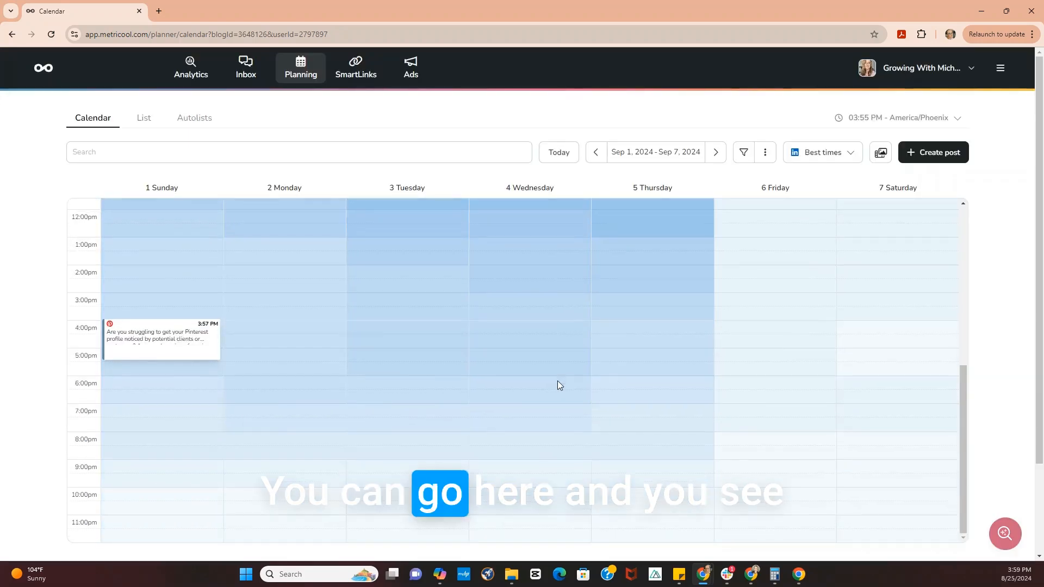
# - Duplicate the pin scheduled for September 1 and replace the copy's image with the "How to Use Pinterest Trends for Your Blog" graphic
pyautogui.moveTo(142, 335)
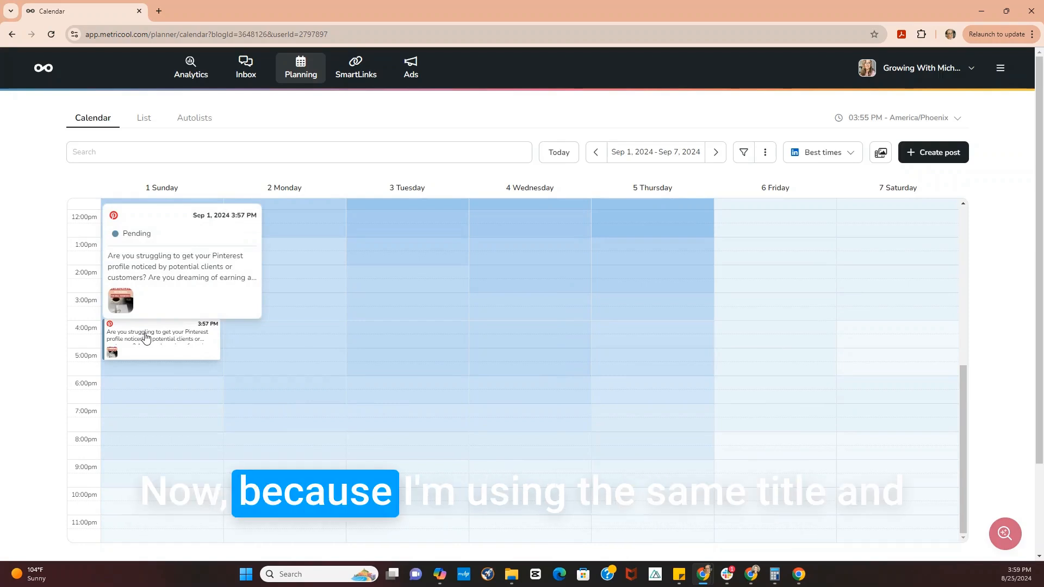
pyautogui.click(146, 337)
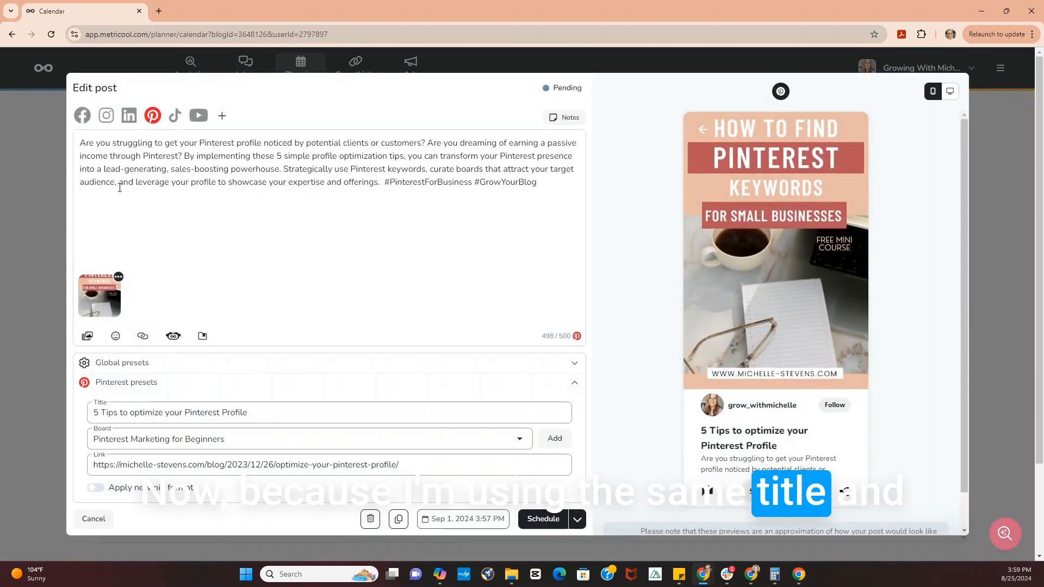
pyautogui.click(400, 520)
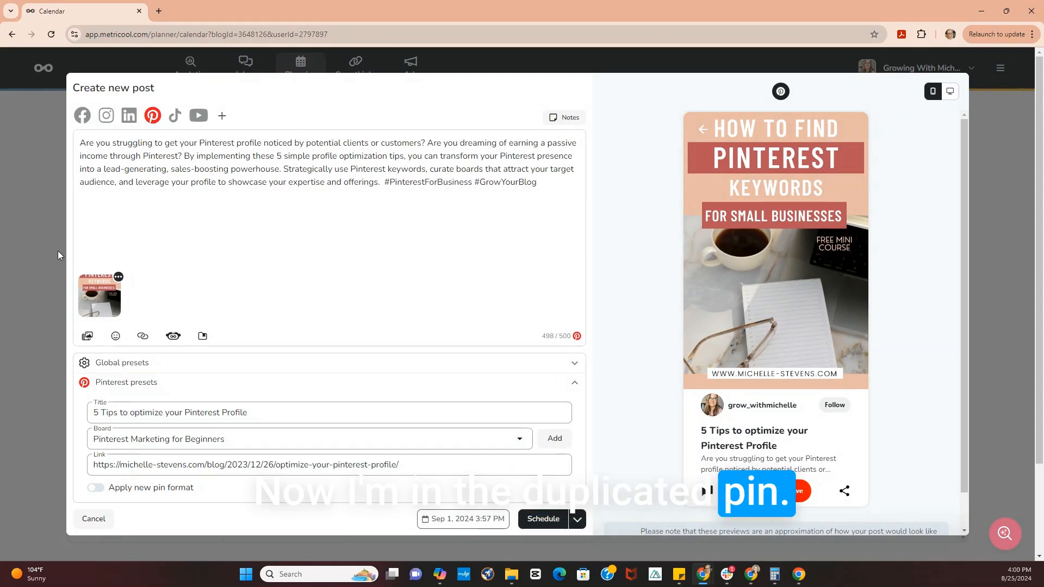
pyautogui.click(119, 276)
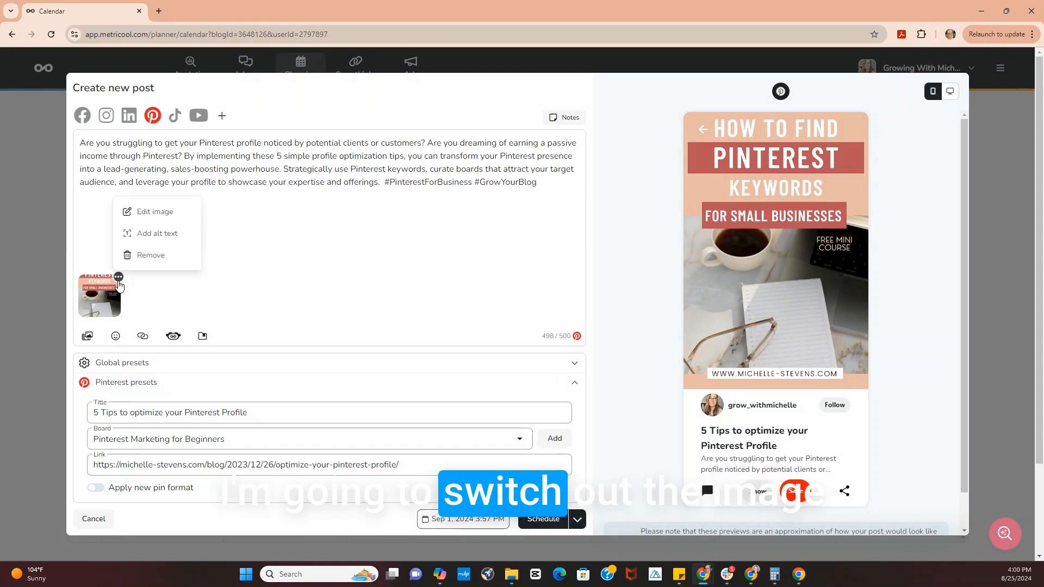
pyautogui.click(158, 254)
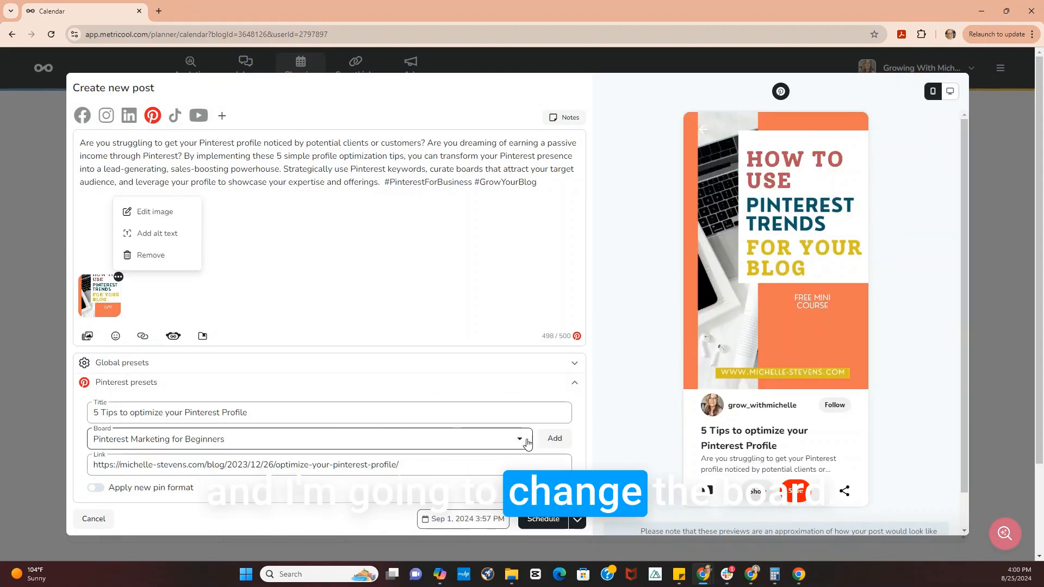
# - Change the duplicated pin's board to "Pinterest for Bloggers"
pyautogui.click(521, 443)
pyautogui.scroll(-2, 294, 496)
pyautogui.scroll(3, 272, 490)
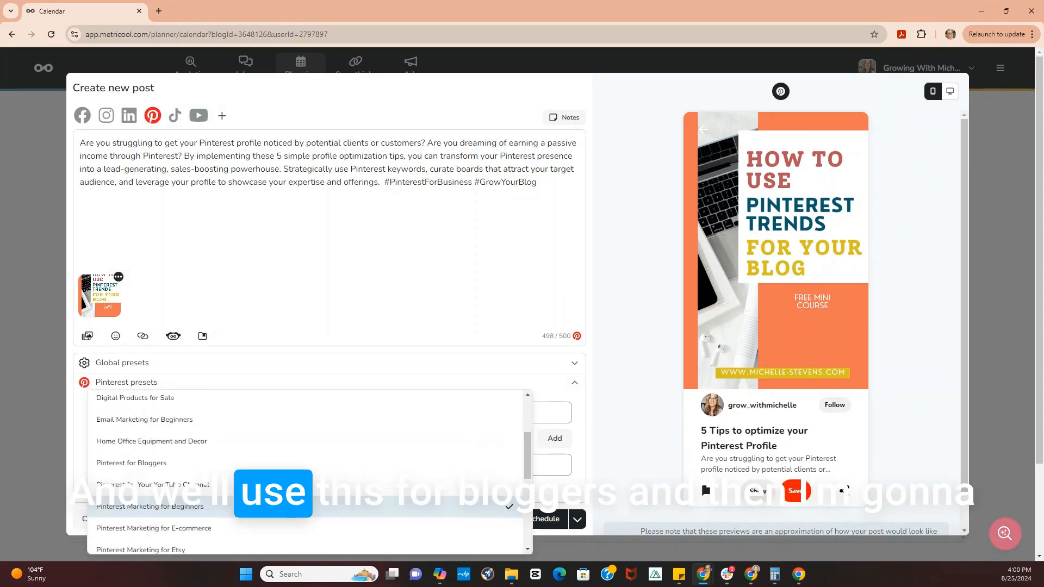
pyautogui.click(131, 471)
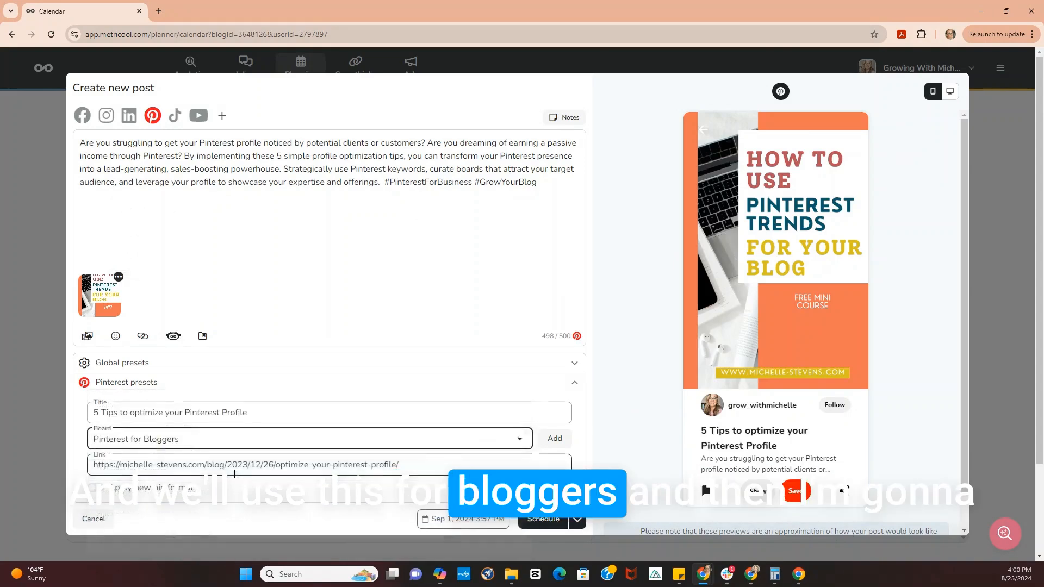
# - Set the duplicated pin's publish date and time to September 8, 2024, 2:57 PM and schedule it
pyautogui.click(464, 519)
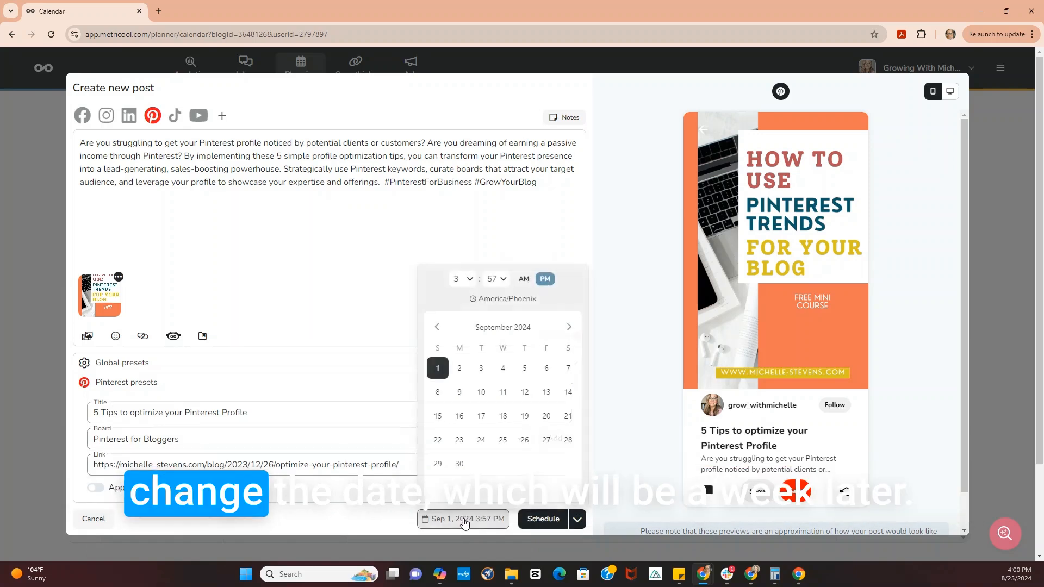
pyautogui.click(440, 394)
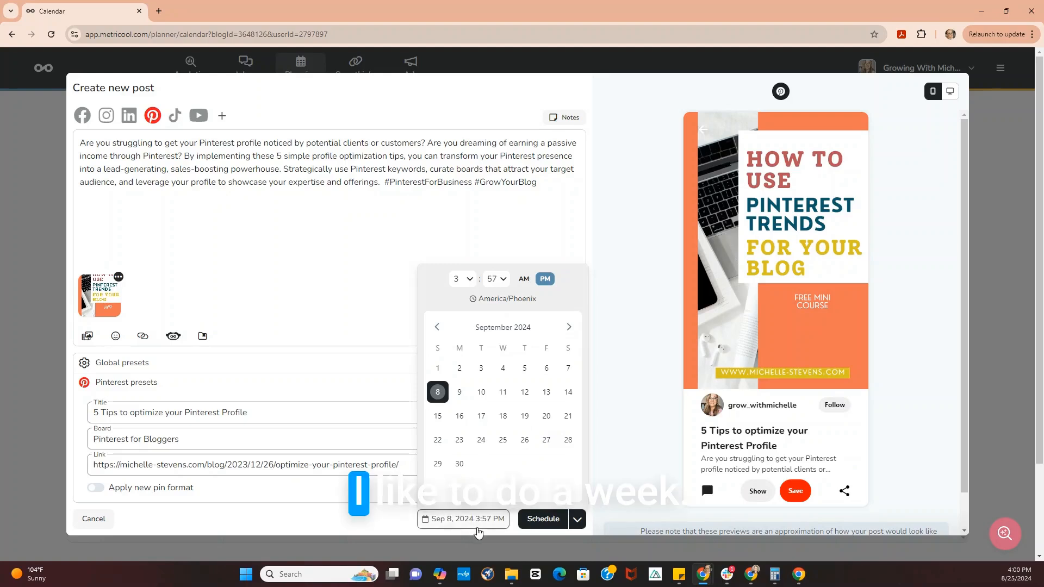
pyautogui.click(471, 280)
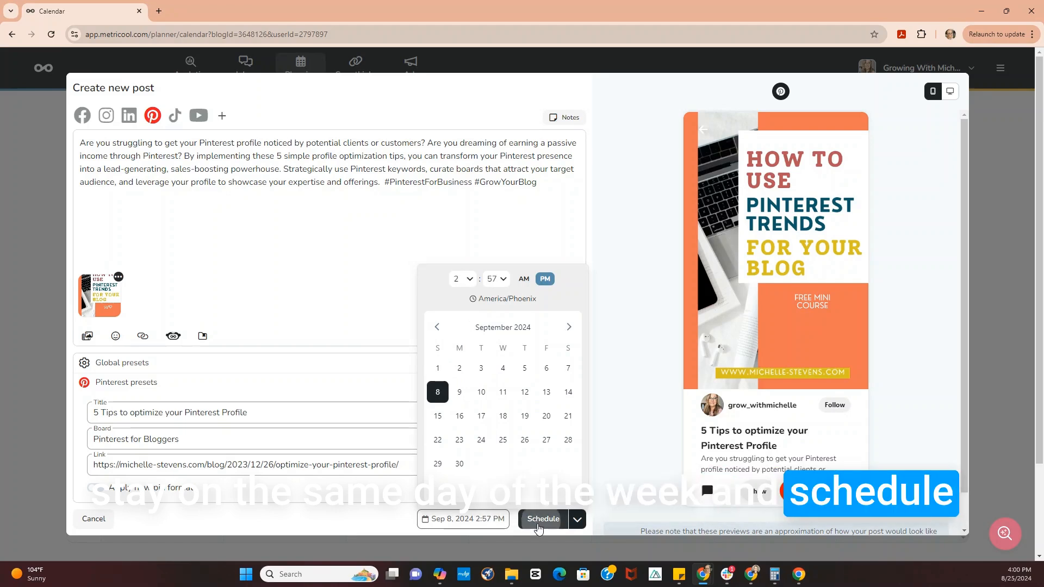
pyautogui.click(538, 521)
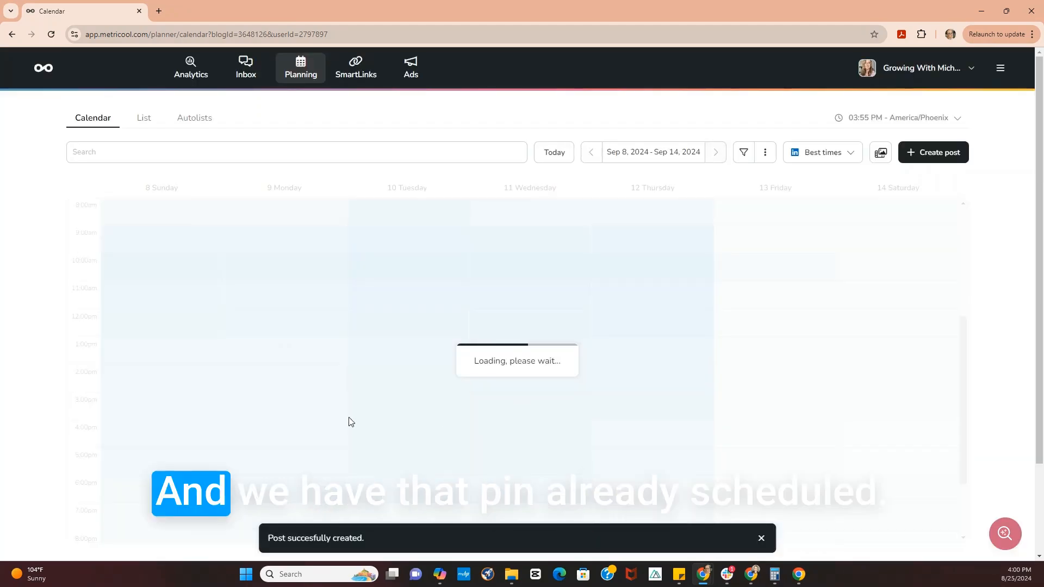
# - Open the pin scheduled for September 8 in the calendar and duplicate it
pyautogui.scroll(-1, 344, 422)
pyautogui.scroll(-2, 341, 421)
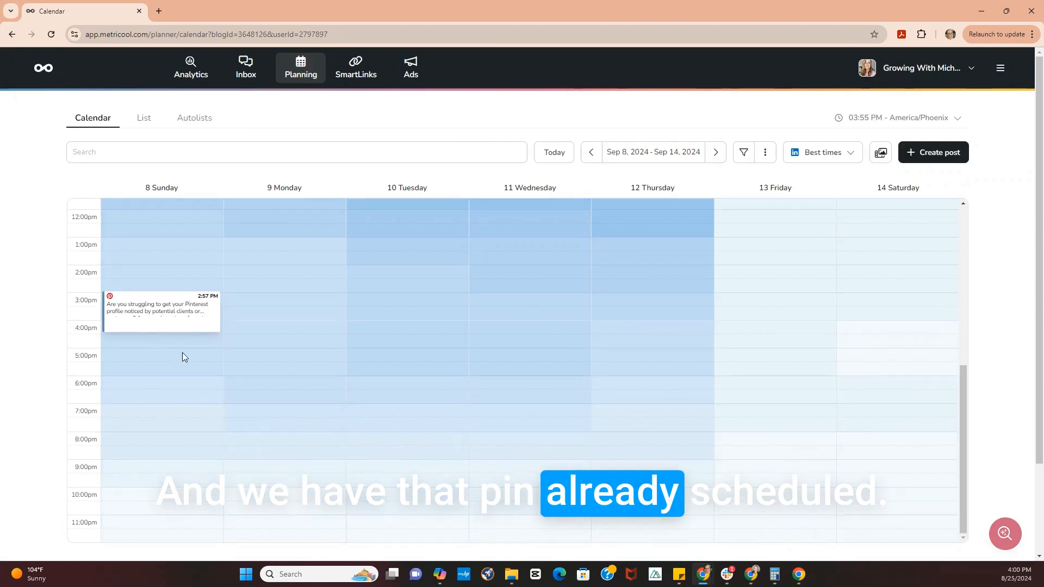
pyautogui.click(146, 307)
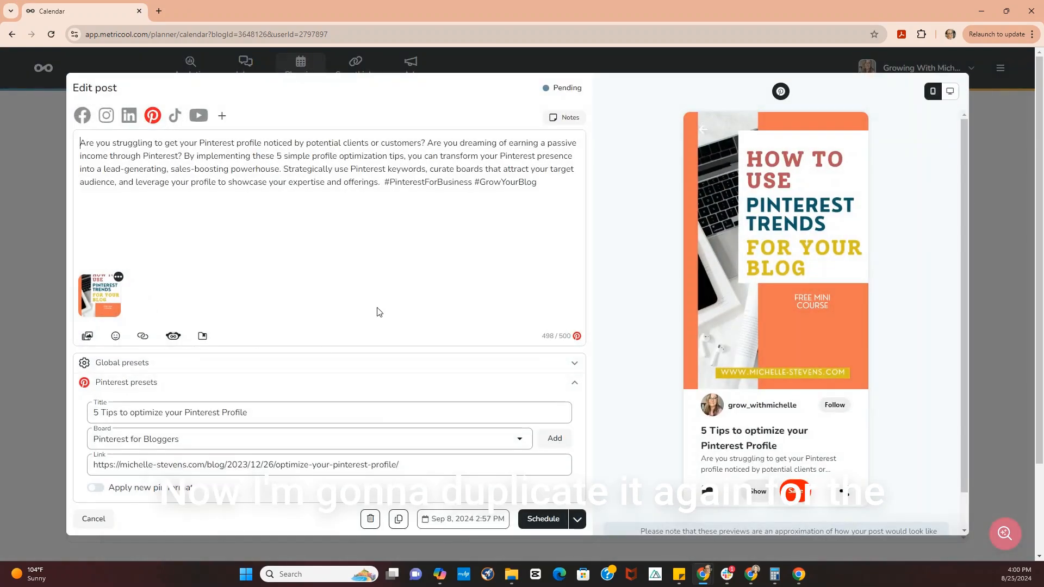
pyautogui.click(398, 519)
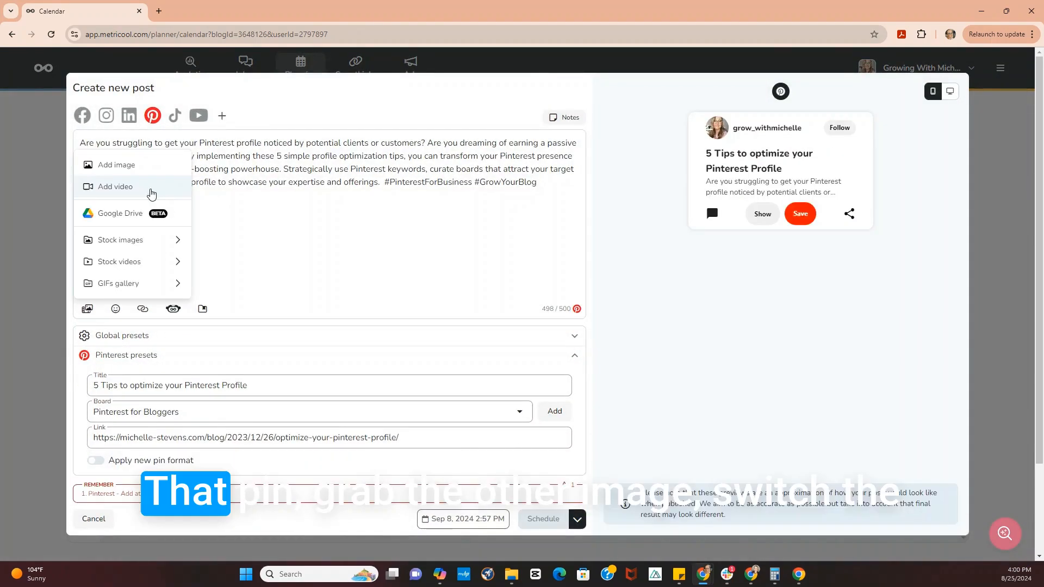
# - Replace the new copy's image with the "Learn How to Use Pinterest to Grow Your Business" graphic
pyautogui.click(116, 165)
pyautogui.click(422, 293)
pyautogui.click(245, 113)
pyautogui.click(935, 543)
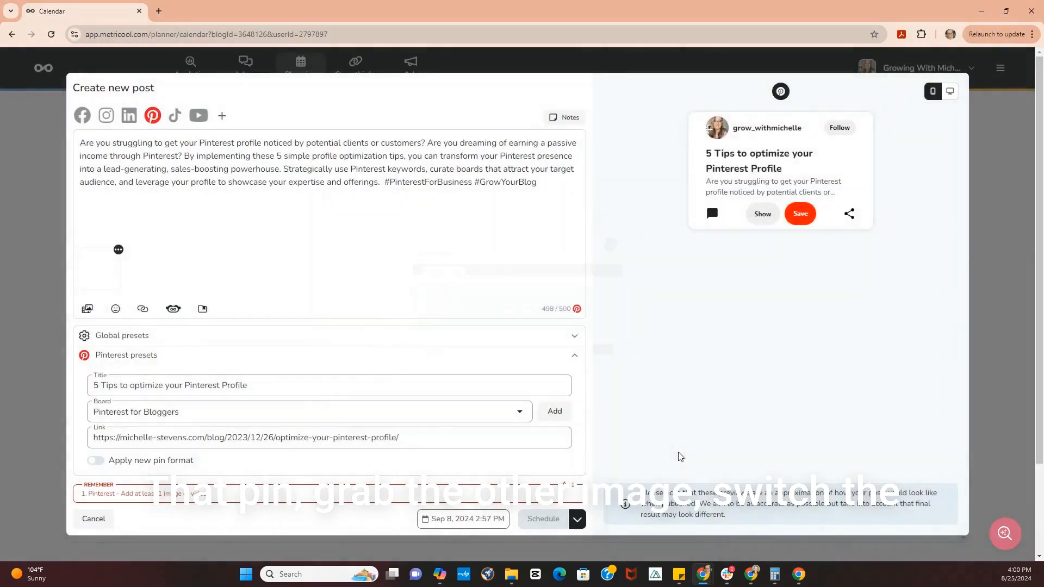
# - Change this copy's board to "Pinterest Marketing Strategy" and set its publish date to September 15, 2024
pyautogui.click(307, 459)
pyautogui.scroll(-3, 307, 490)
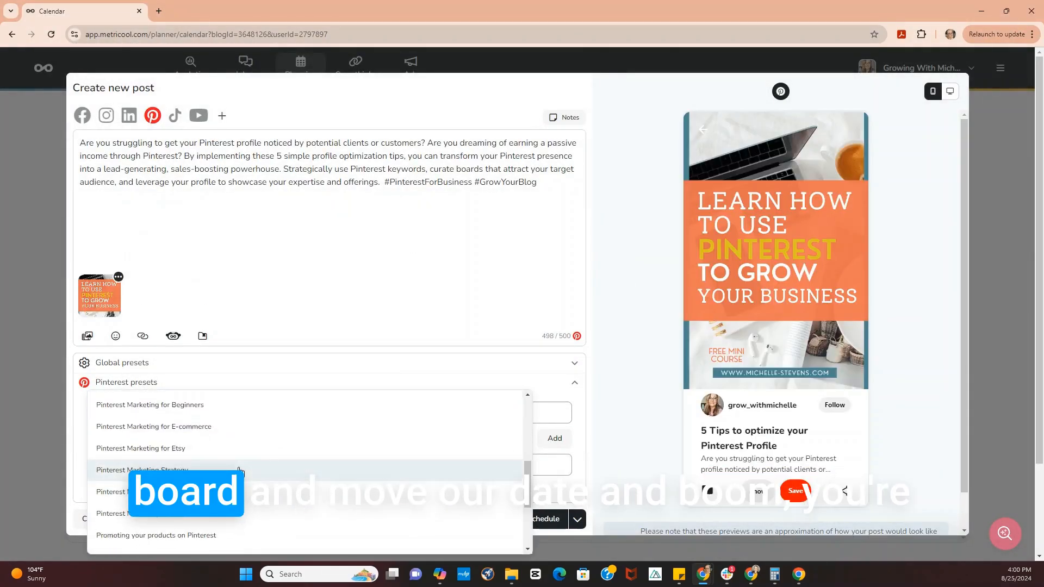
pyautogui.click(406, 466)
pyautogui.click(441, 519)
pyautogui.click(438, 416)
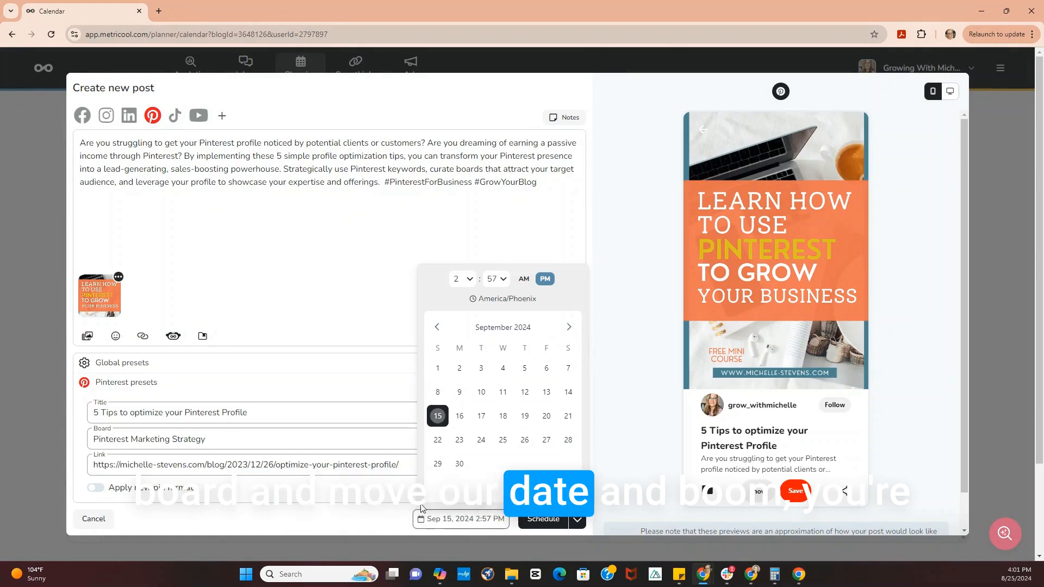
pyautogui.click(526, 518)
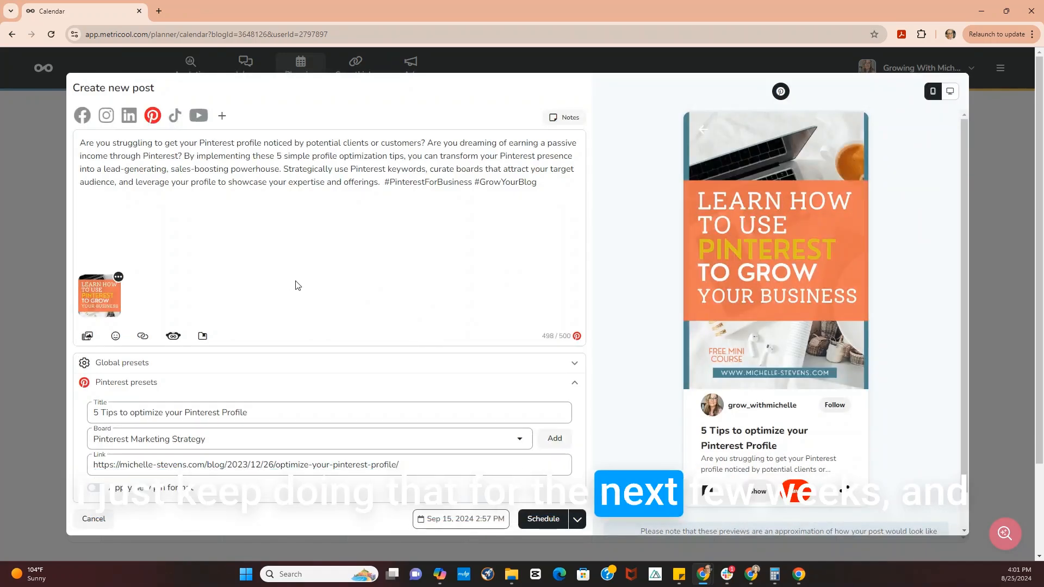
# - Remove the "Learn How to Use Pinterest to Grow Your Business" image from the duplicated pin and upload another graphic from the computer
pyautogui.click(119, 277)
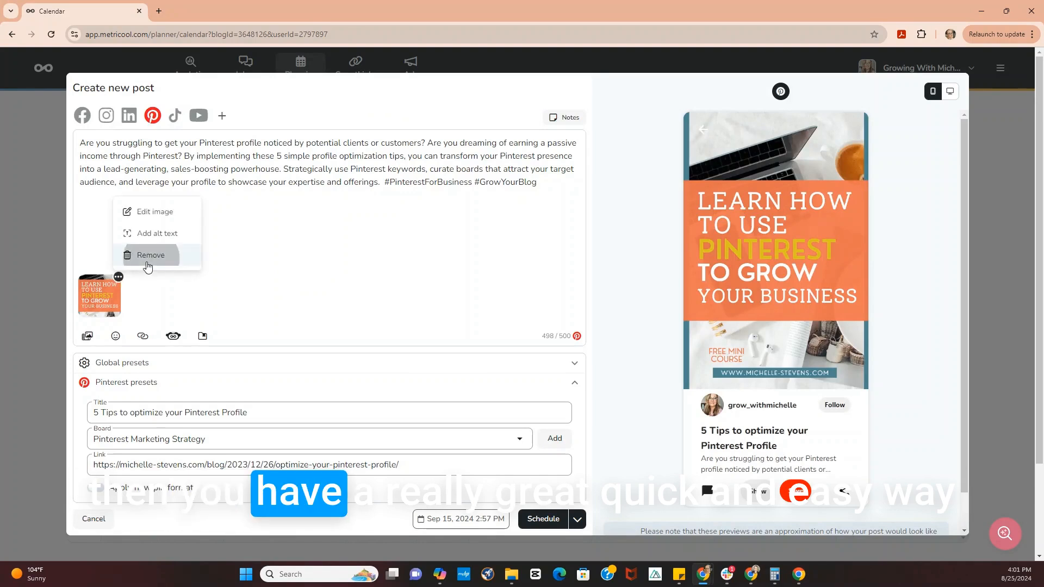
pyautogui.click(147, 256)
pyautogui.click(90, 309)
pyautogui.click(126, 163)
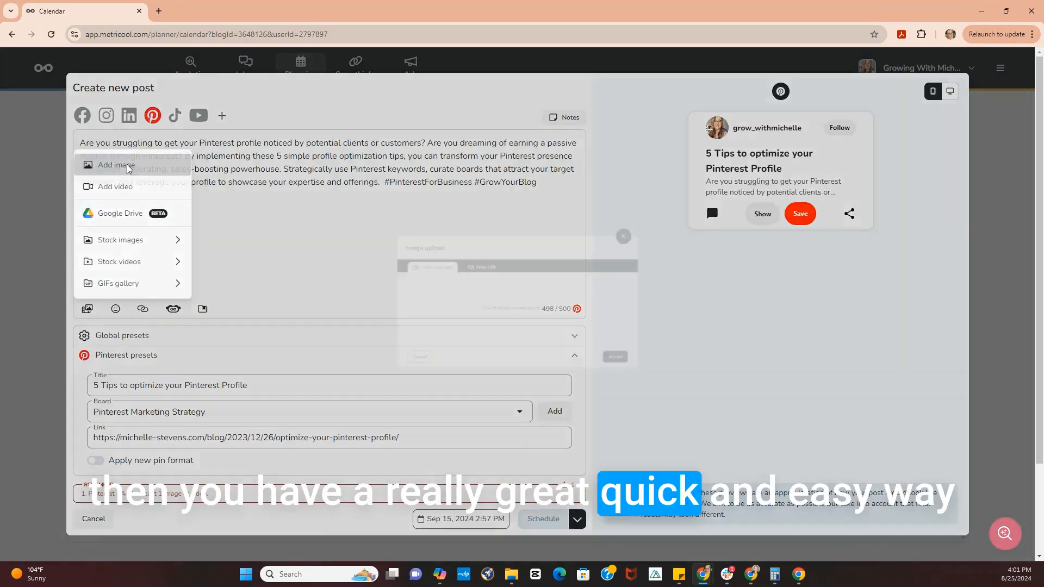
pyautogui.click(524, 328)
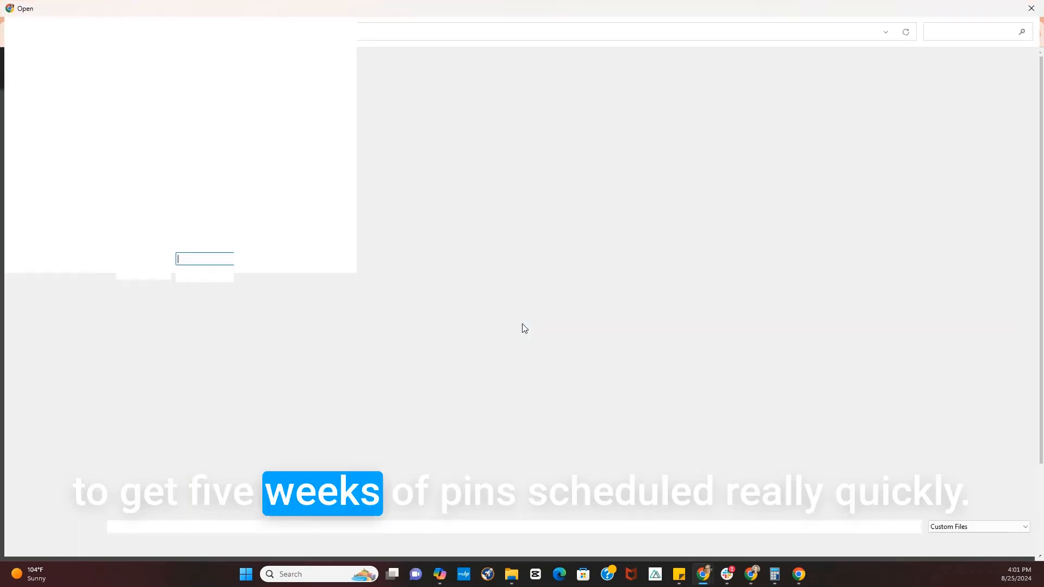
pyautogui.click(302, 140)
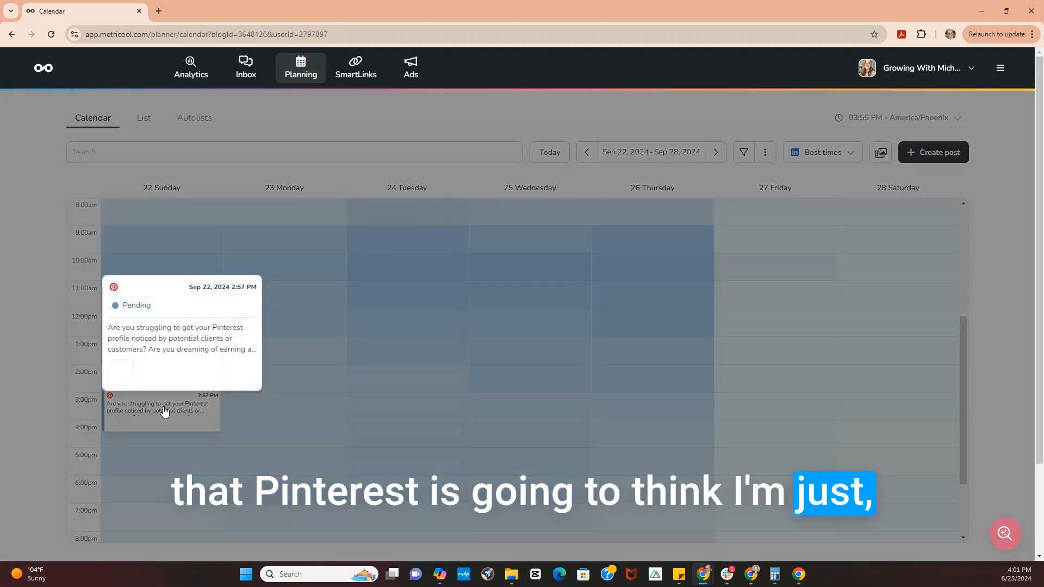
# - Open the pin scheduled for September 22 and replace its image with the "Create a Pinterest Strategy for Your Business" graphic
pyautogui.click(164, 412)
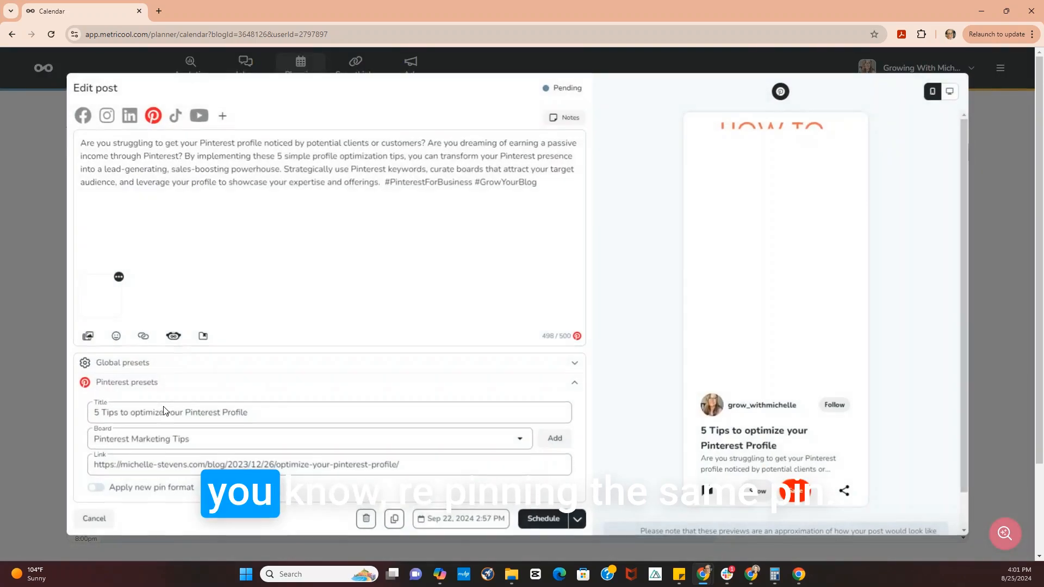
pyautogui.click(119, 277)
pyautogui.click(151, 255)
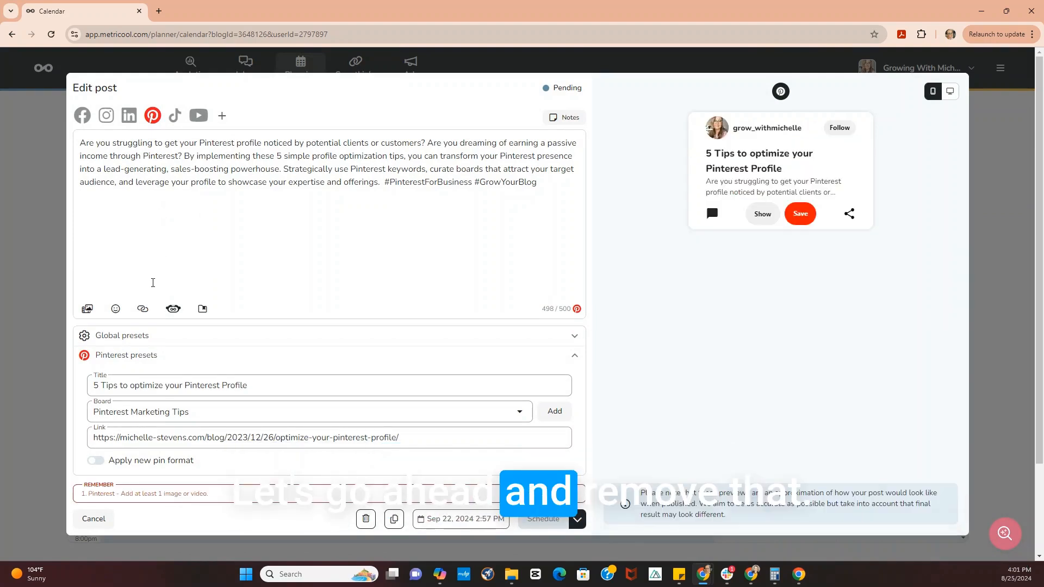
pyautogui.click(94, 308)
pyautogui.click(116, 165)
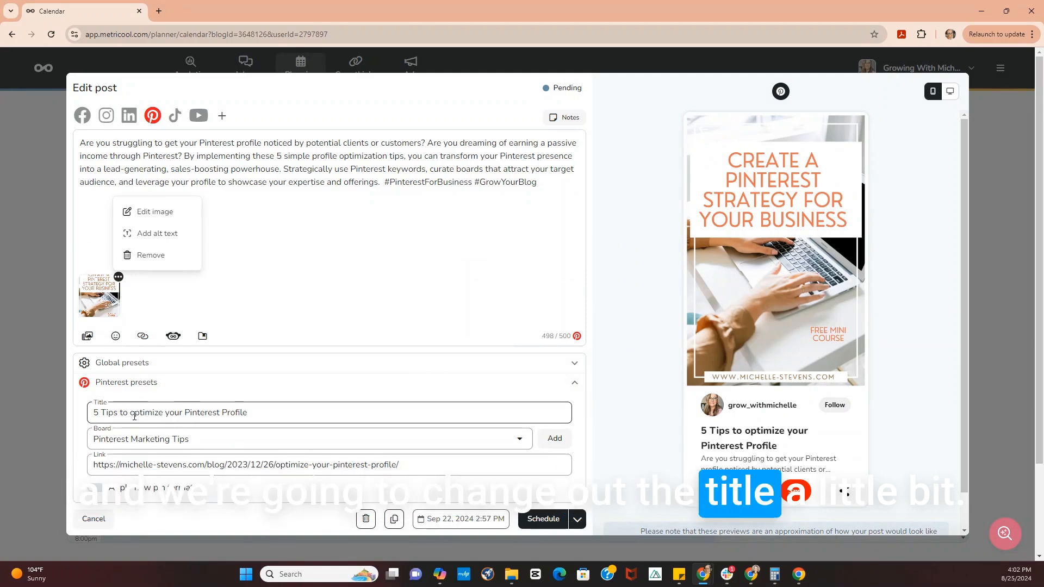
# - Change the pin's title to "The Best 5 tips to optimize your Pinterest Profile"
pyautogui.moveTo(117, 412); pyautogui.dragTo(94, 413)
pyautogui.write('The Best 5 ')
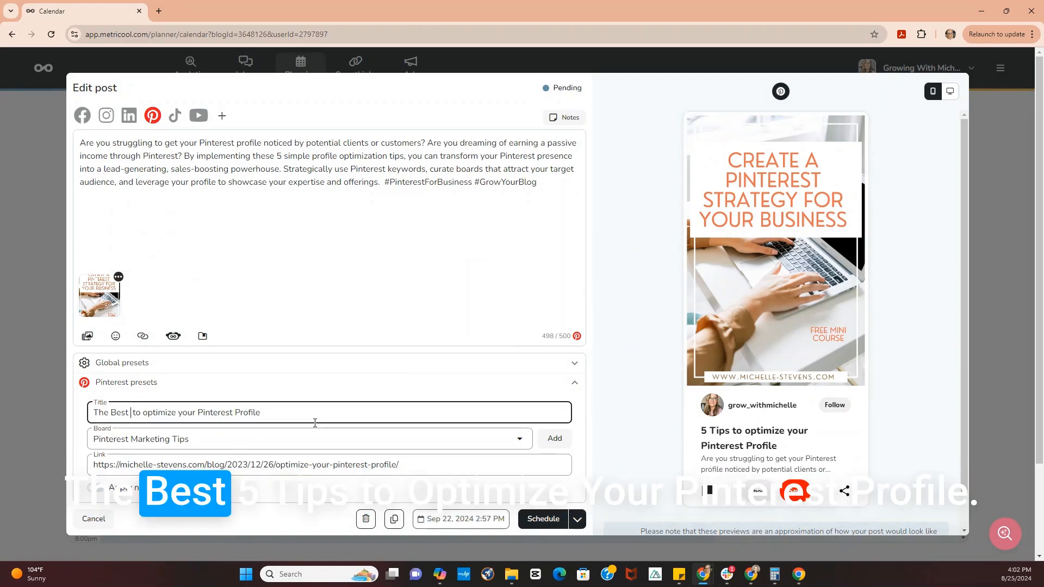
pyautogui.write('Ti')
pyautogui.press('BackSpace')
pyautogui.press('BackSpace')
pyautogui.press('BackSpace')
pyautogui.write('tips')
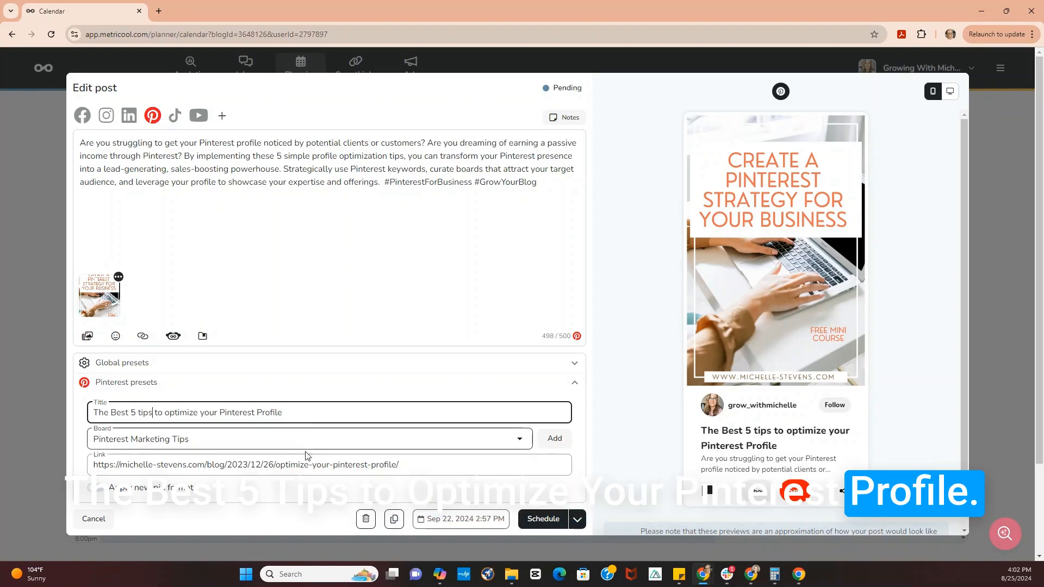
# - Change the pin's board to "Pinterest Marketing for E-commerce" and schedule it for September 29, 2024
pyautogui.click(484, 439)
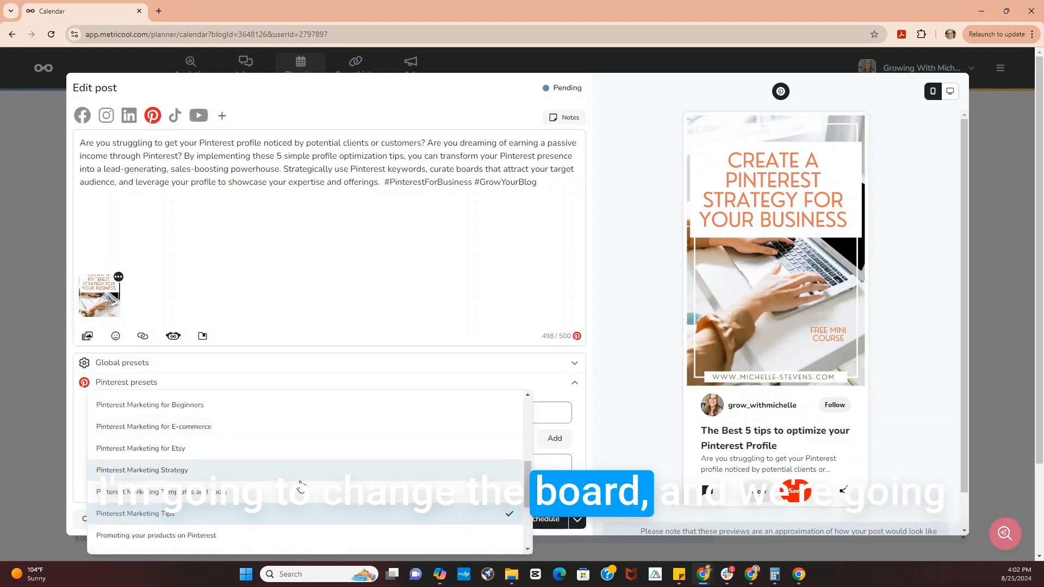
pyautogui.click(252, 456)
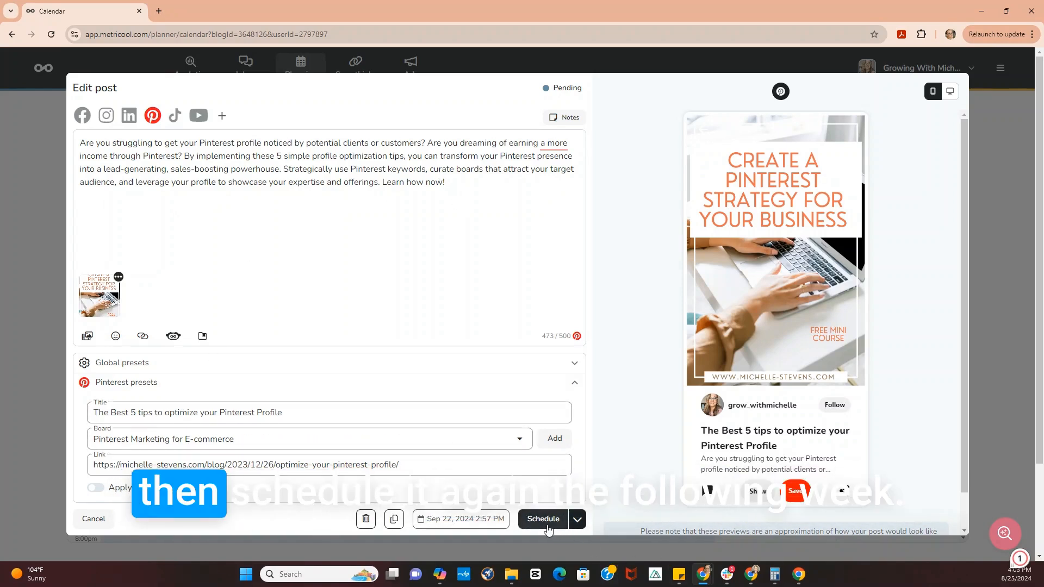
pyautogui.click(475, 523)
pyautogui.click(434, 464)
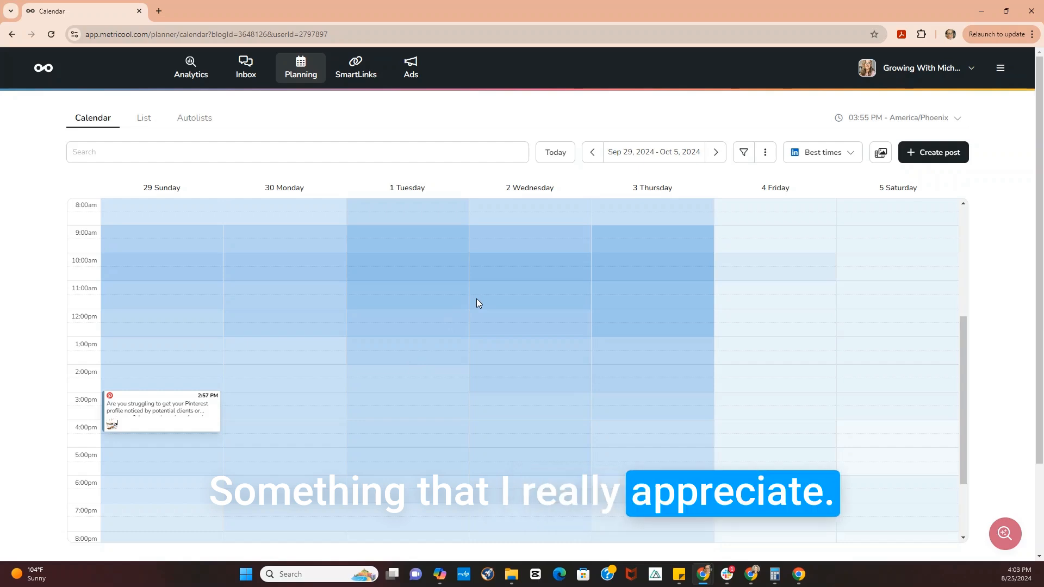
# - Close the campaign URL generator to review the September 29 pin's preview, and leave the editor without saving
pyautogui.scroll(-2, 476, 298)
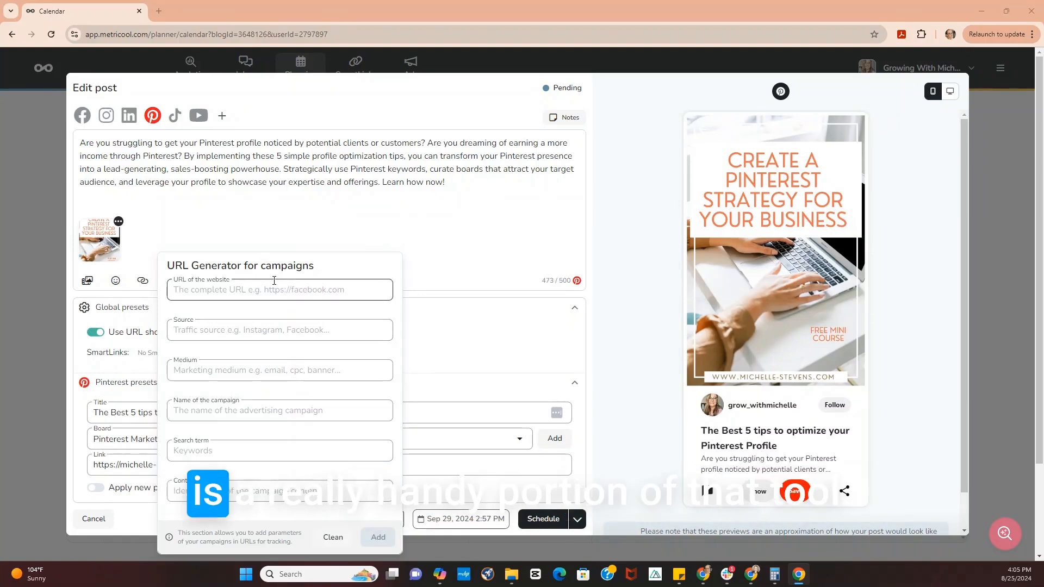
pyautogui.click(501, 213)
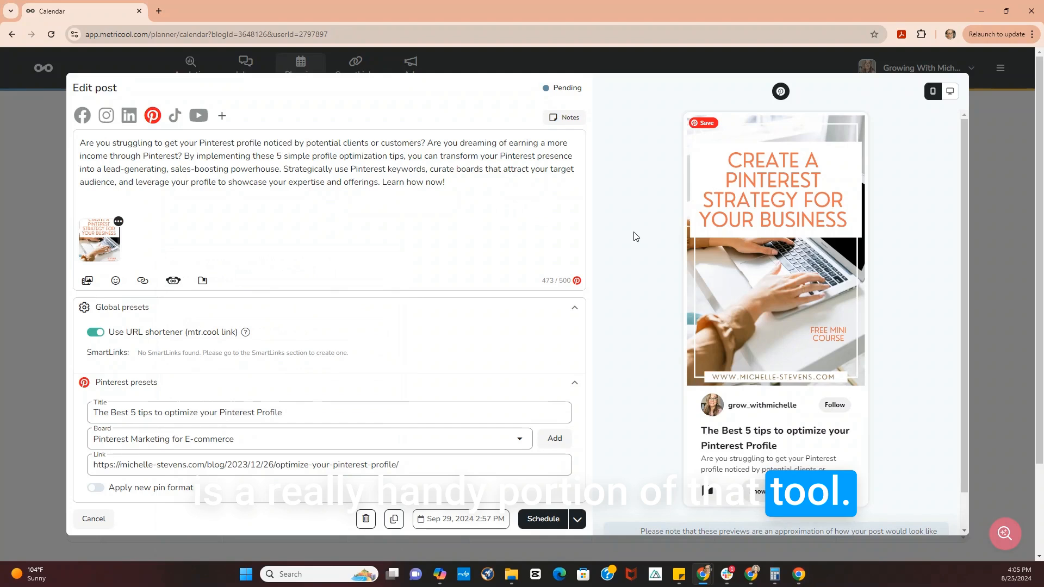
pyautogui.scroll(-2, 781, 249)
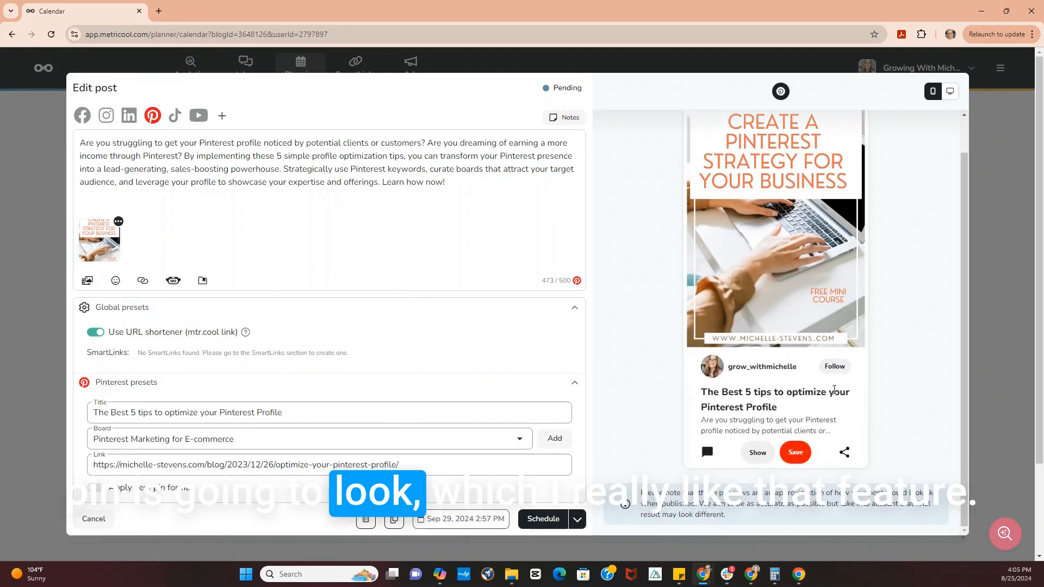
pyautogui.scroll(1, 831, 405)
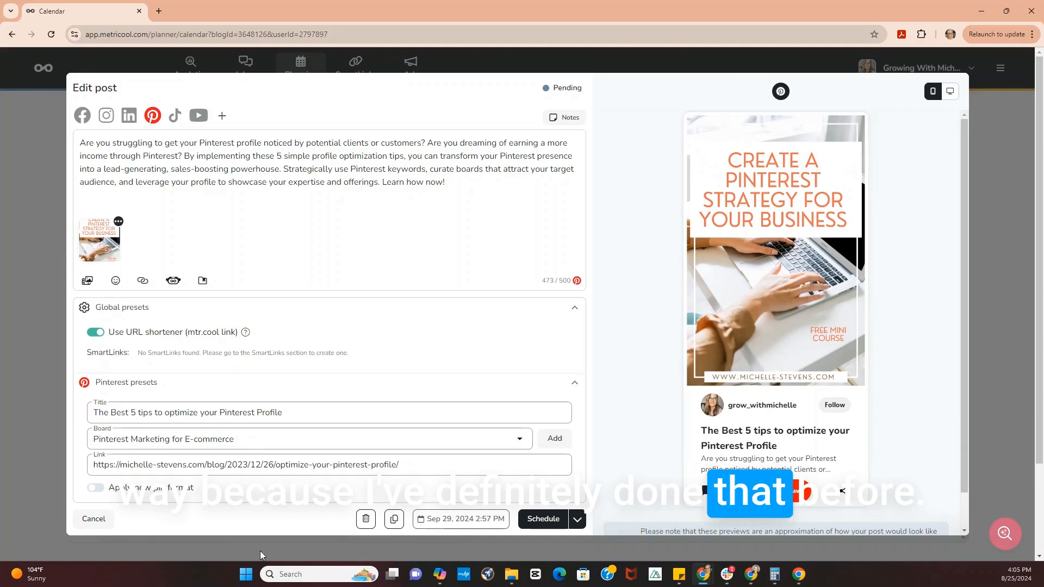
pyautogui.click(93, 520)
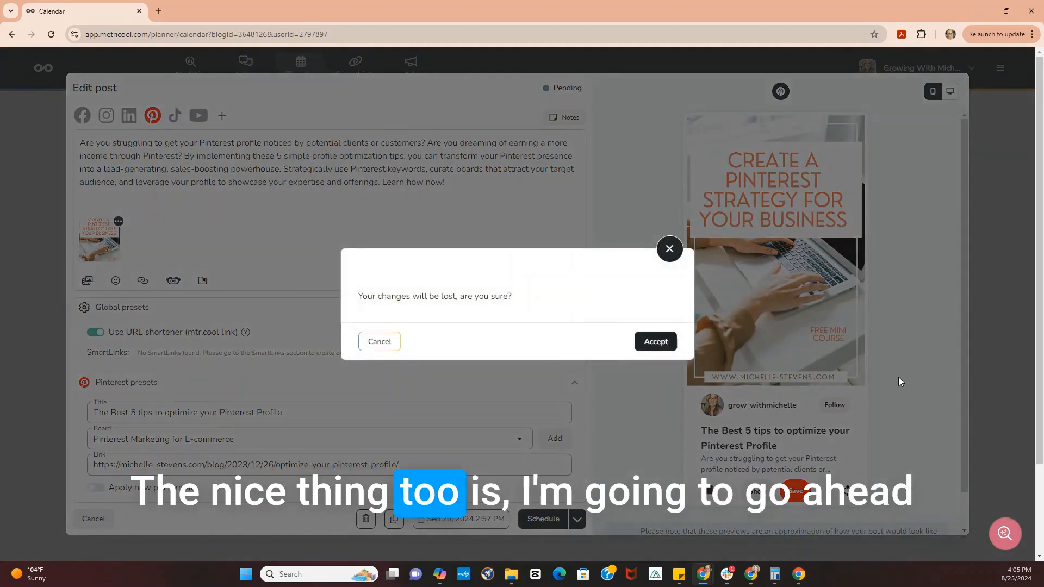
pyautogui.click(653, 341)
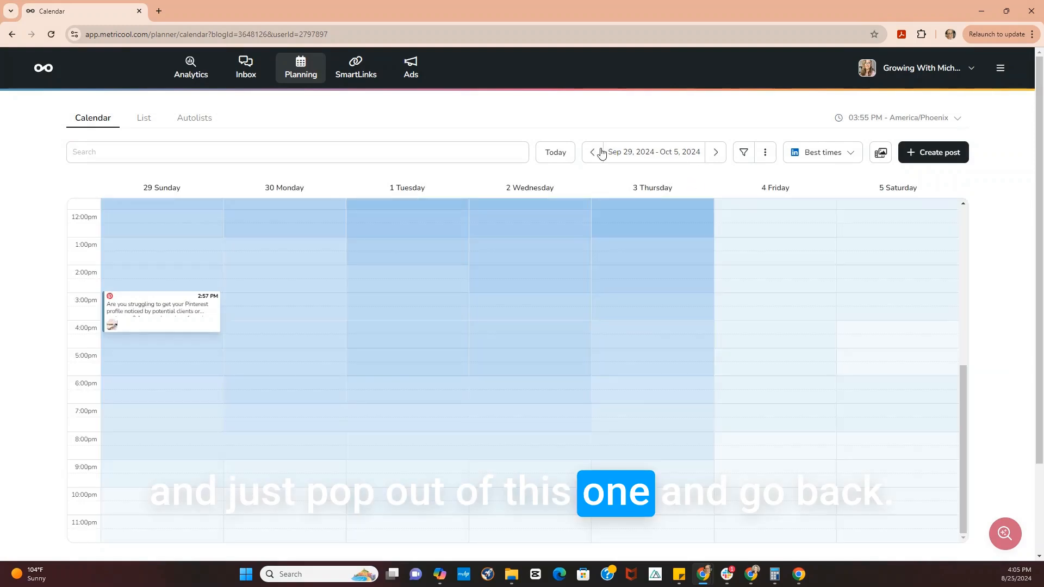
# - Go back to the week of September 15, move its Sunday pin to 10:57 AM in the calendar and check its details
pyautogui.click(598, 152)
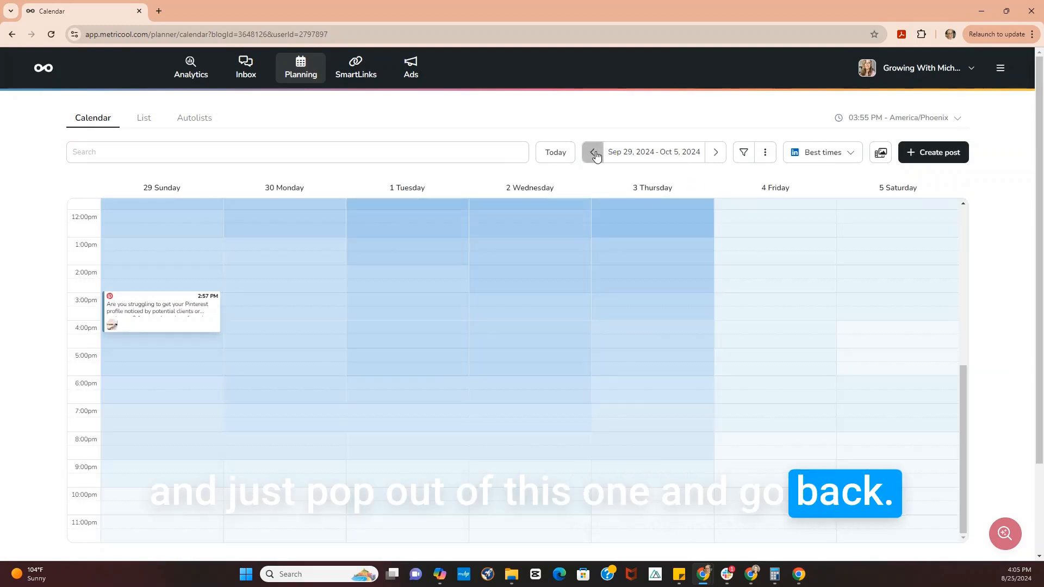
pyautogui.click(595, 152)
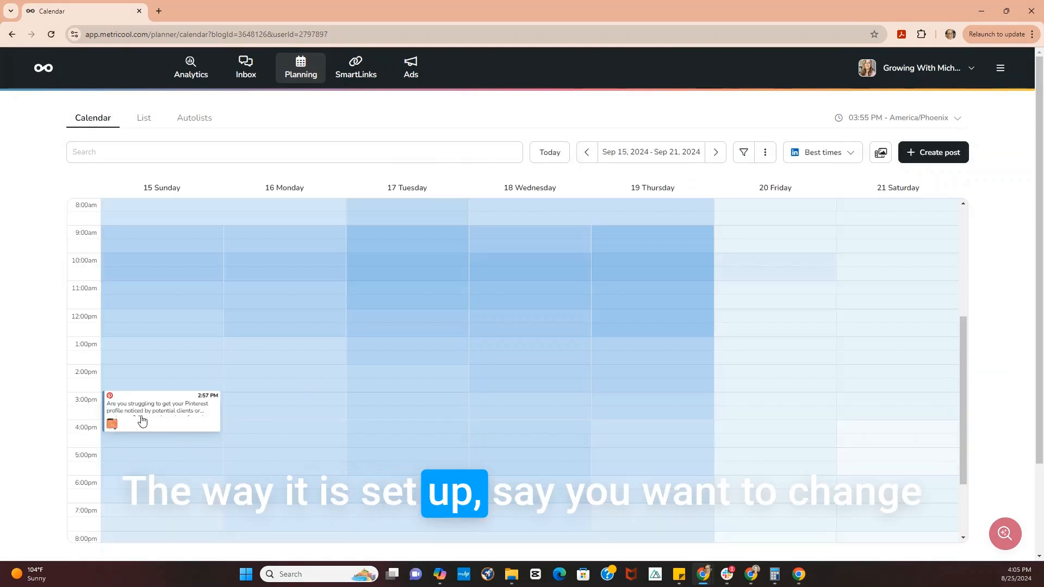
pyautogui.moveTo(144, 414)
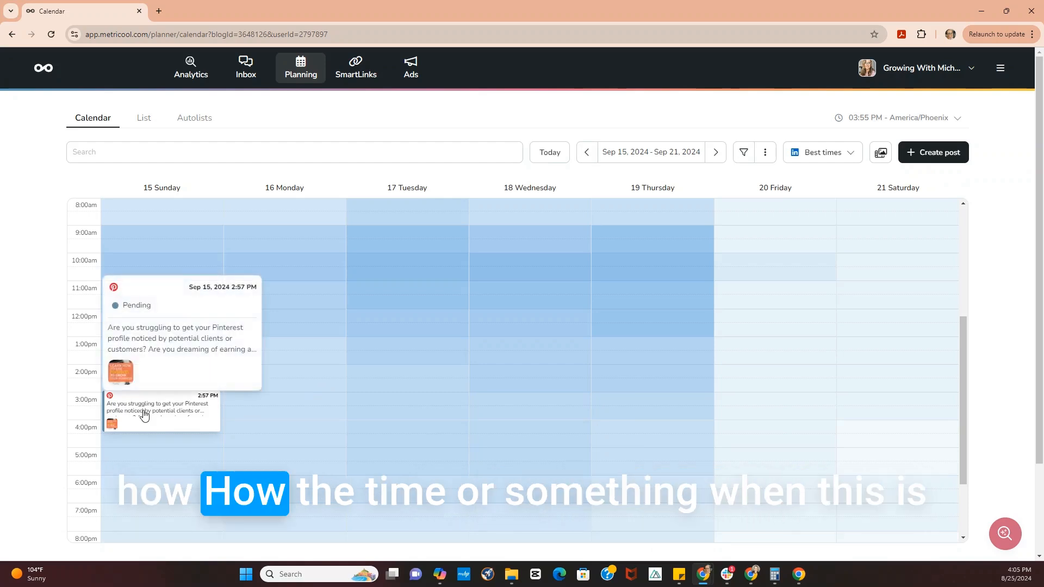
pyautogui.moveTo(144, 414); pyautogui.dragTo(162, 305)
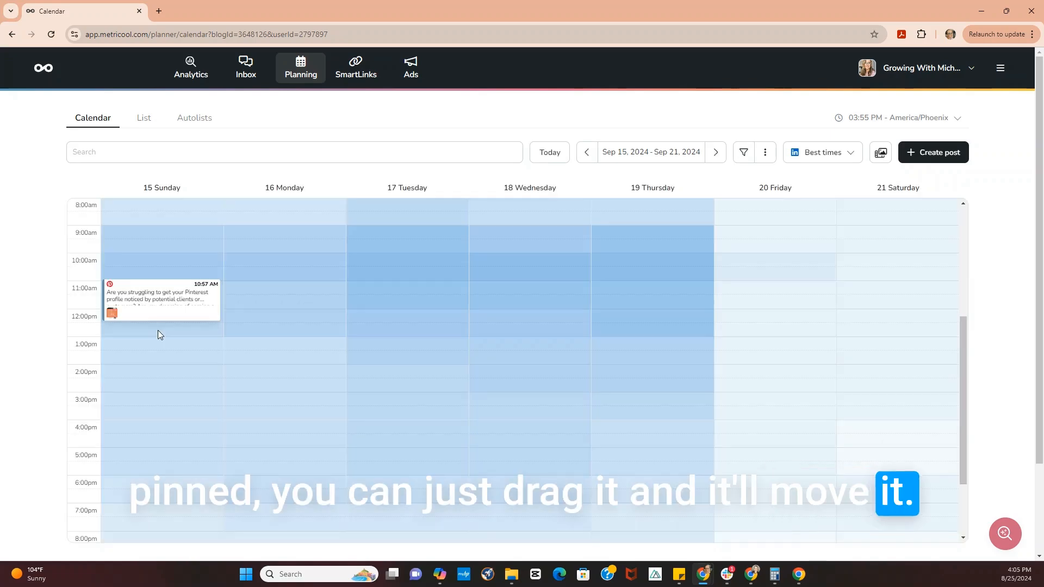
pyautogui.click(149, 288)
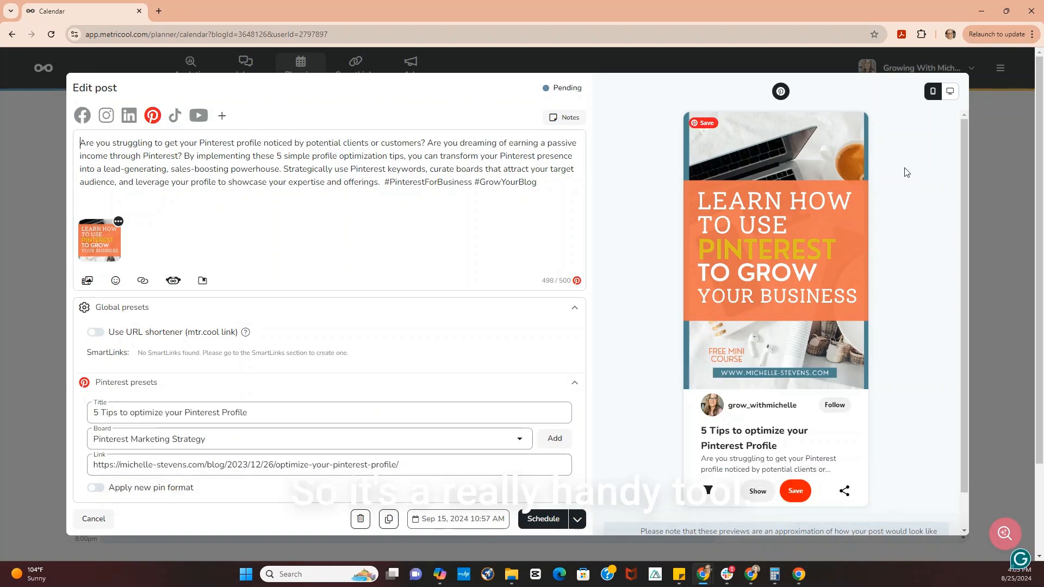
pyautogui.click(90, 520)
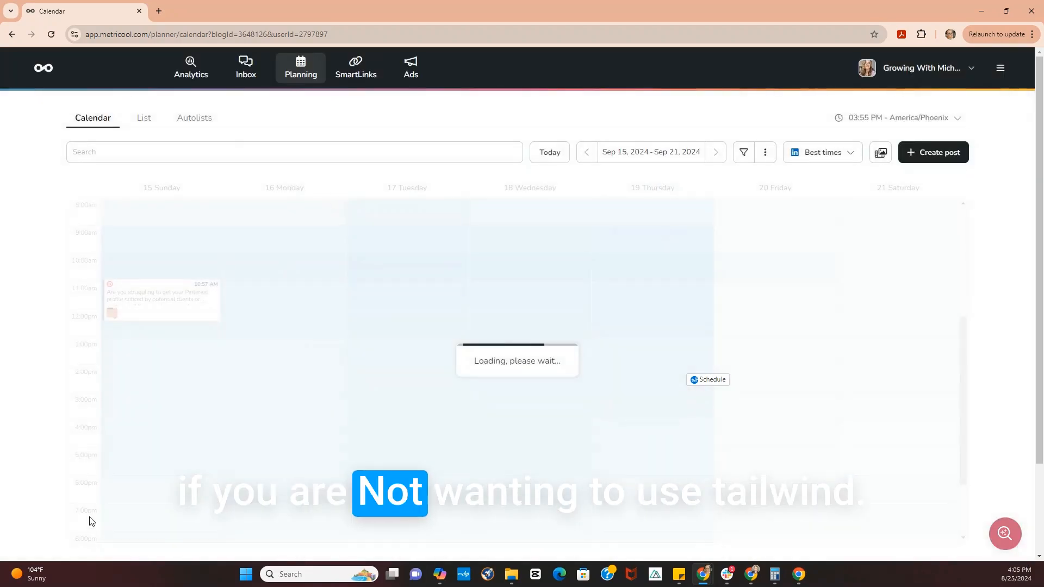